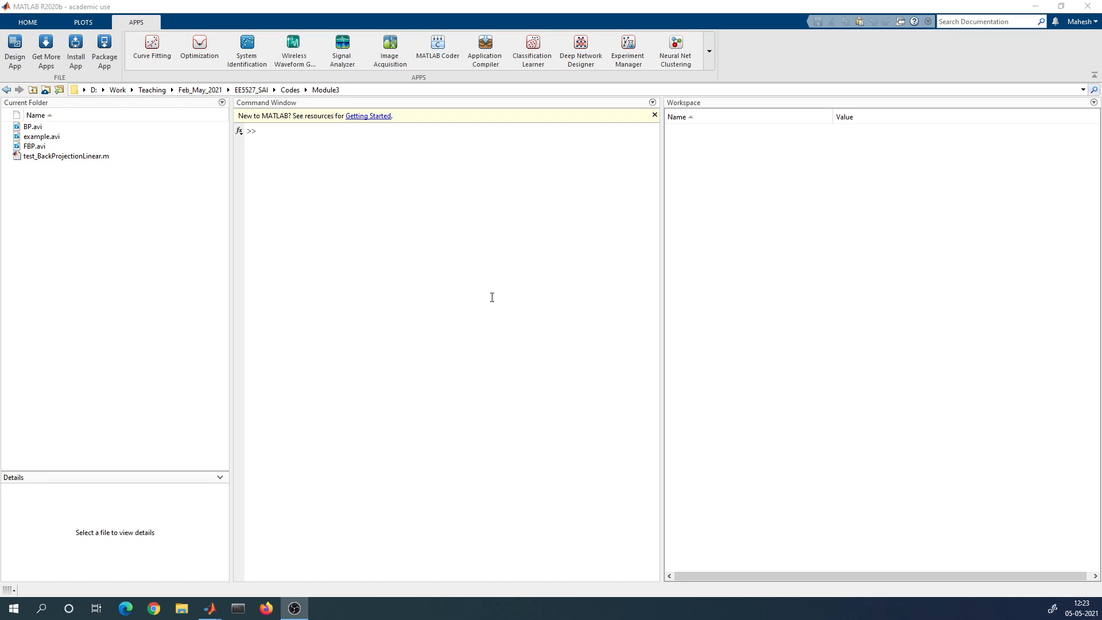
# List the installed toolboxes with the ver command and highlight the Phased Array System Toolbox entry
pyautogui.click(709, 67)
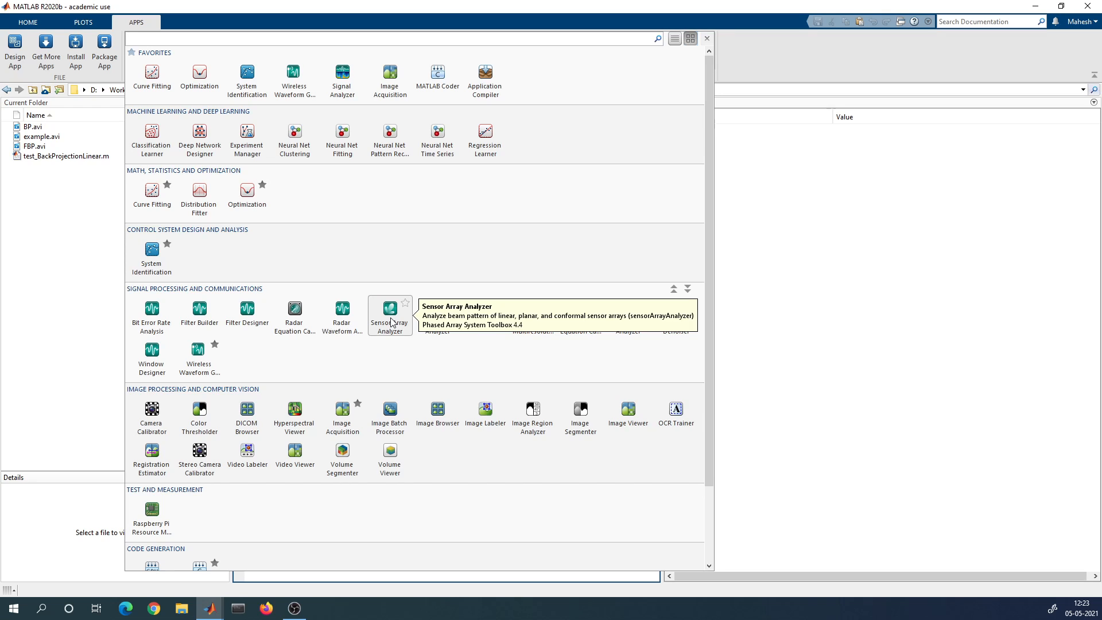
pyautogui.click(91, 253)
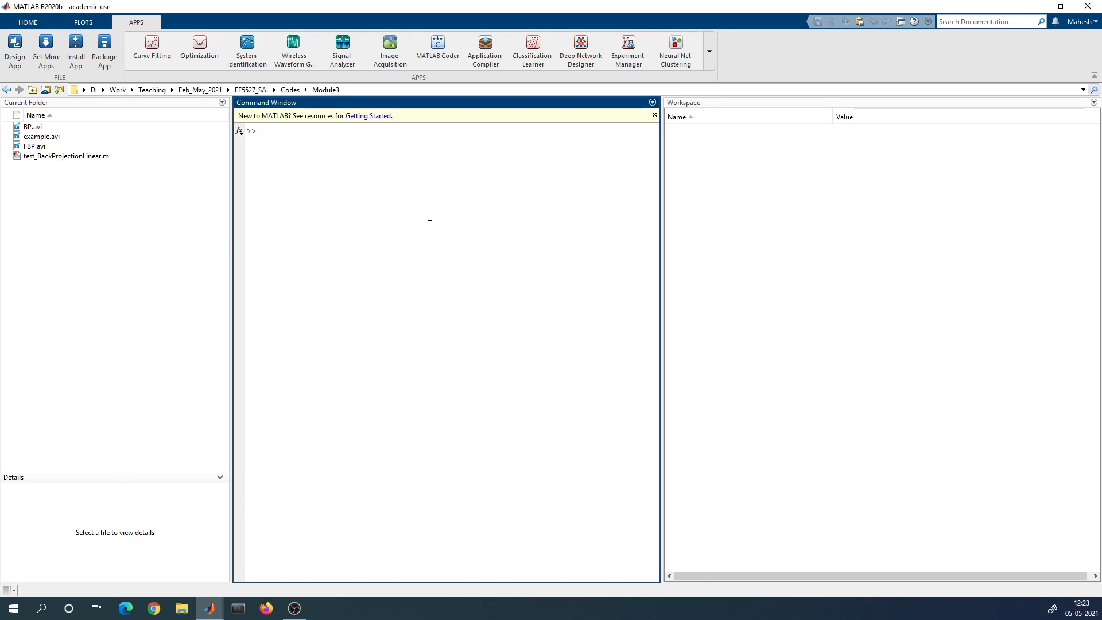
pyautogui.write('ver')
pyautogui.press('Return')
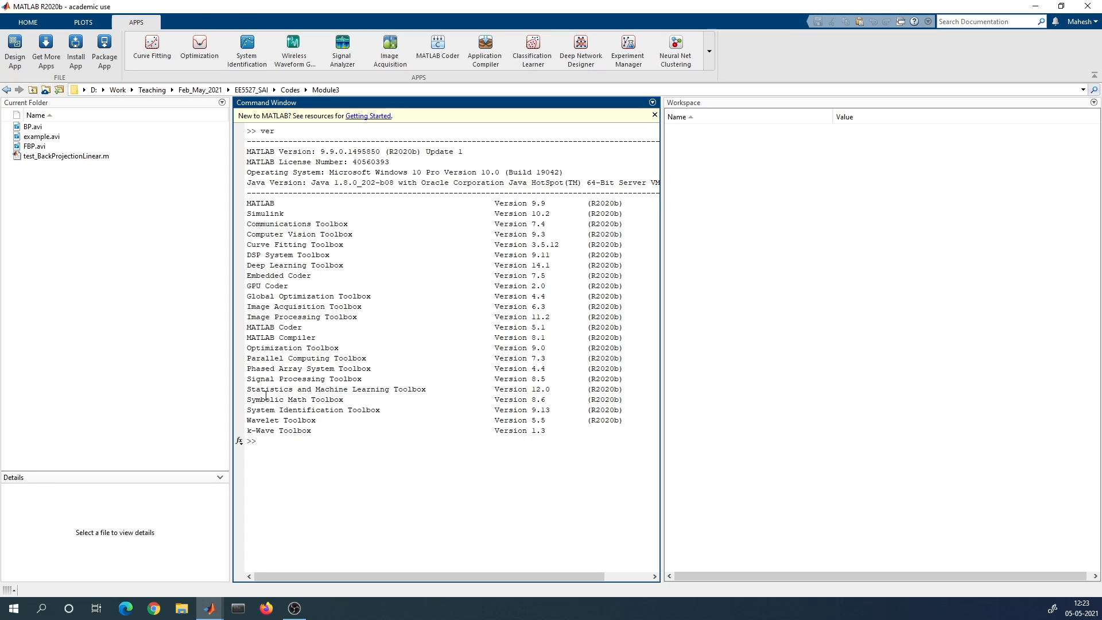
pyautogui.moveTo(246, 368); pyautogui.dragTo(626, 368)
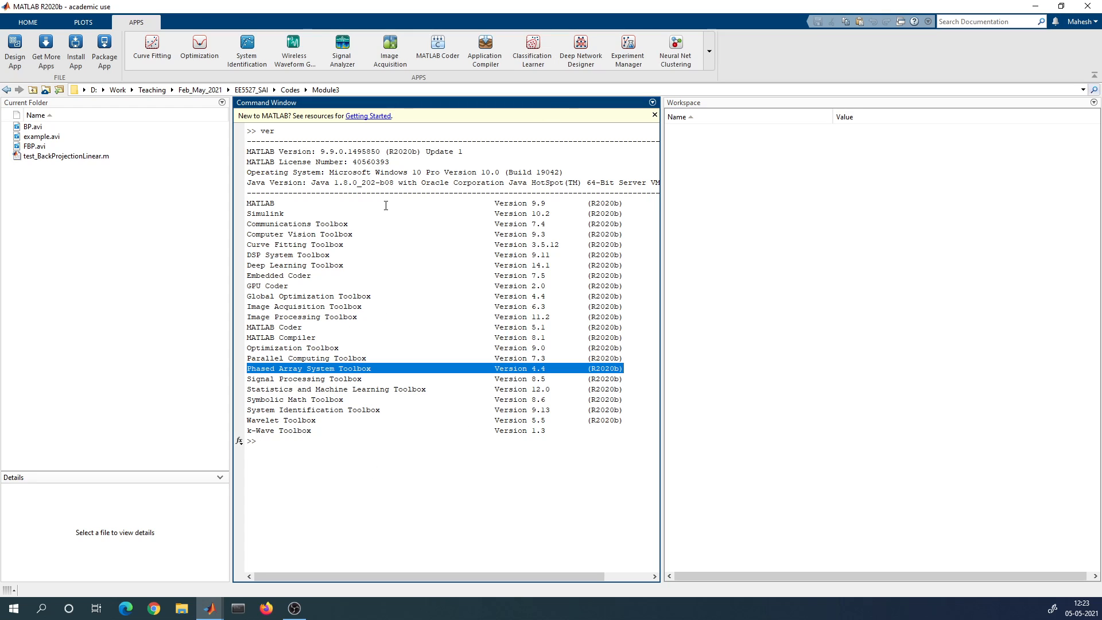
pyautogui.click(412, 212)
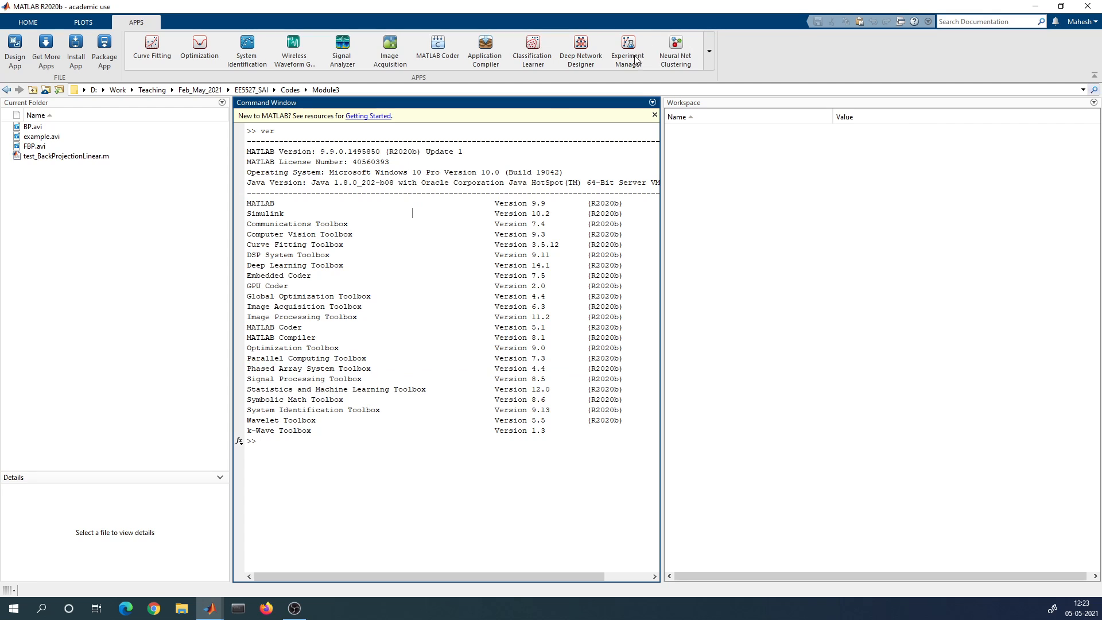
# Launch the Sensor Array Analyzer app from the signal processing and communications apps and maximize its window
pyautogui.click(712, 64)
pyautogui.click(34, 22)
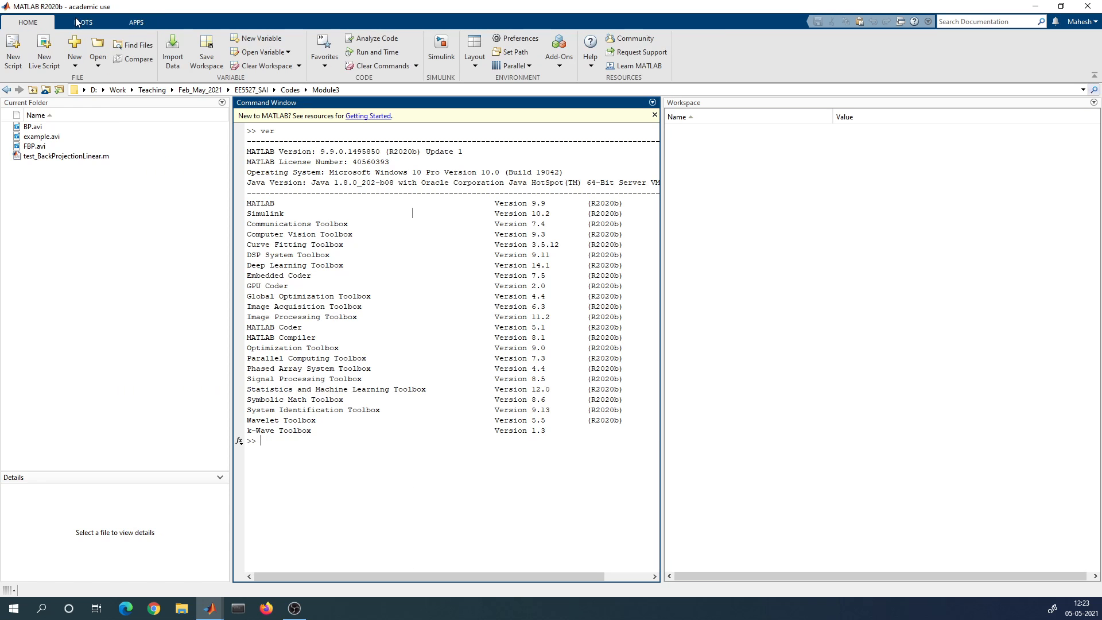
pyautogui.click(136, 22)
pyautogui.click(715, 64)
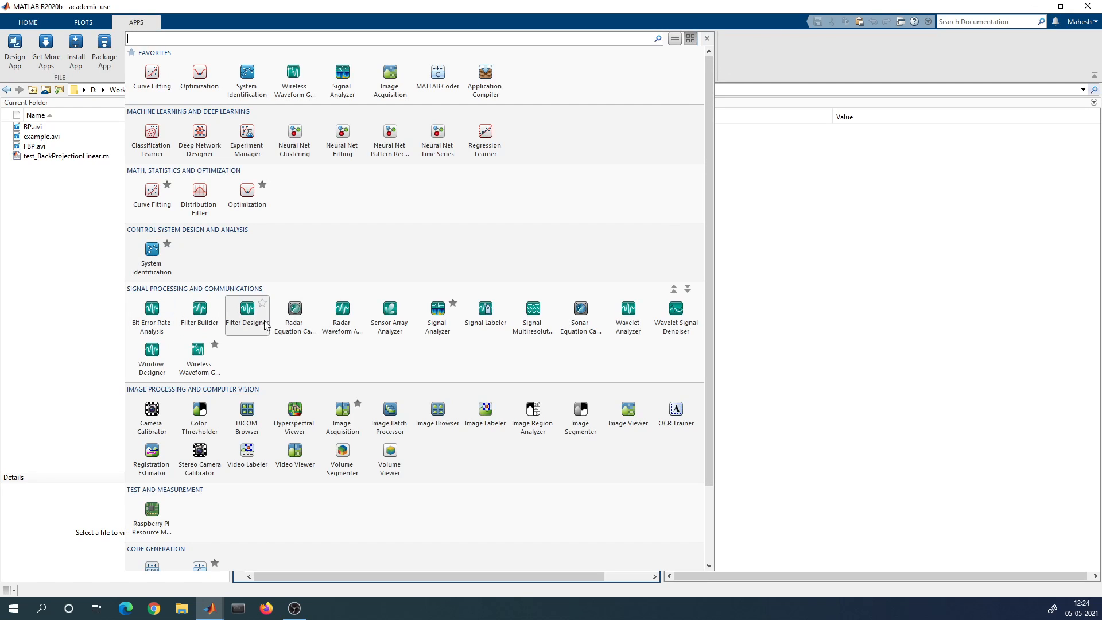
pyautogui.click(391, 314)
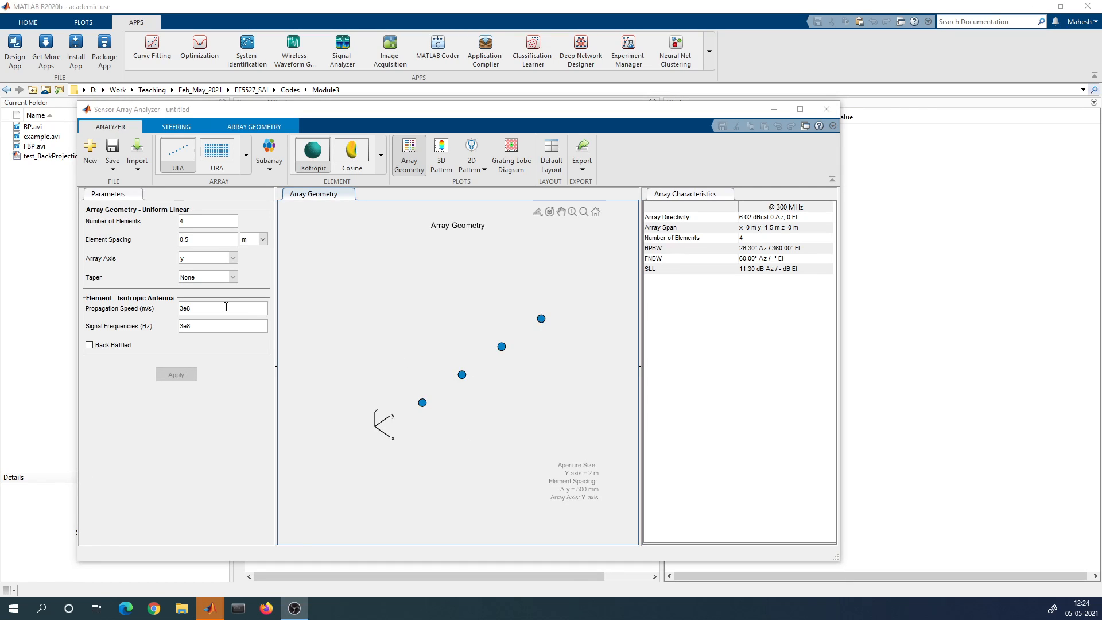
pyautogui.doubleClick(379, 114)
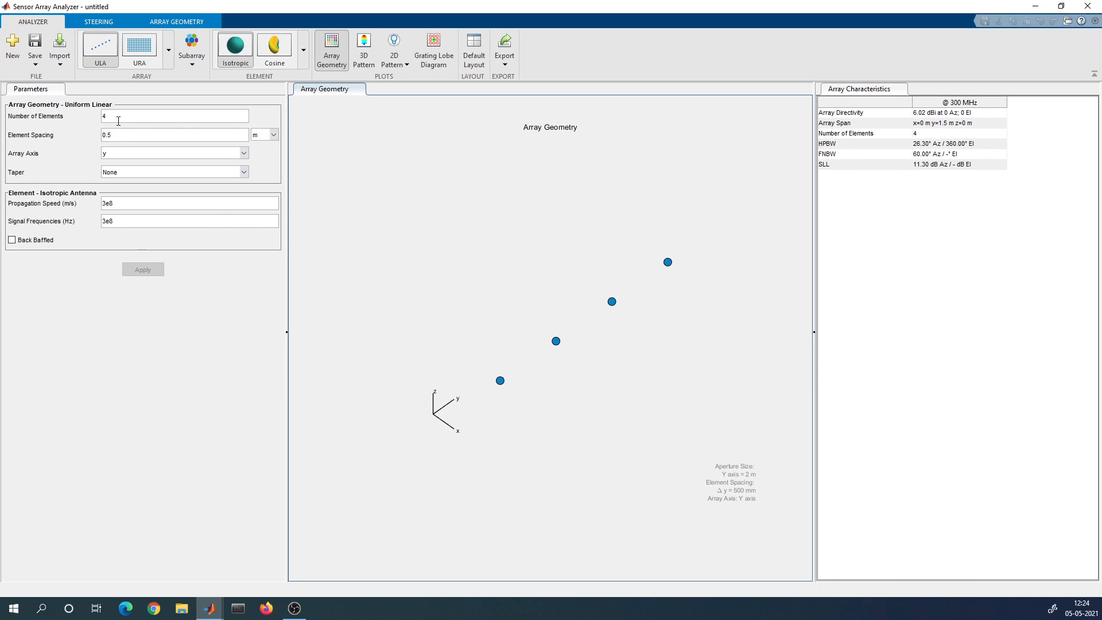
# Set the uniform linear array's axis to x and apply the change
pyautogui.click(168, 50)
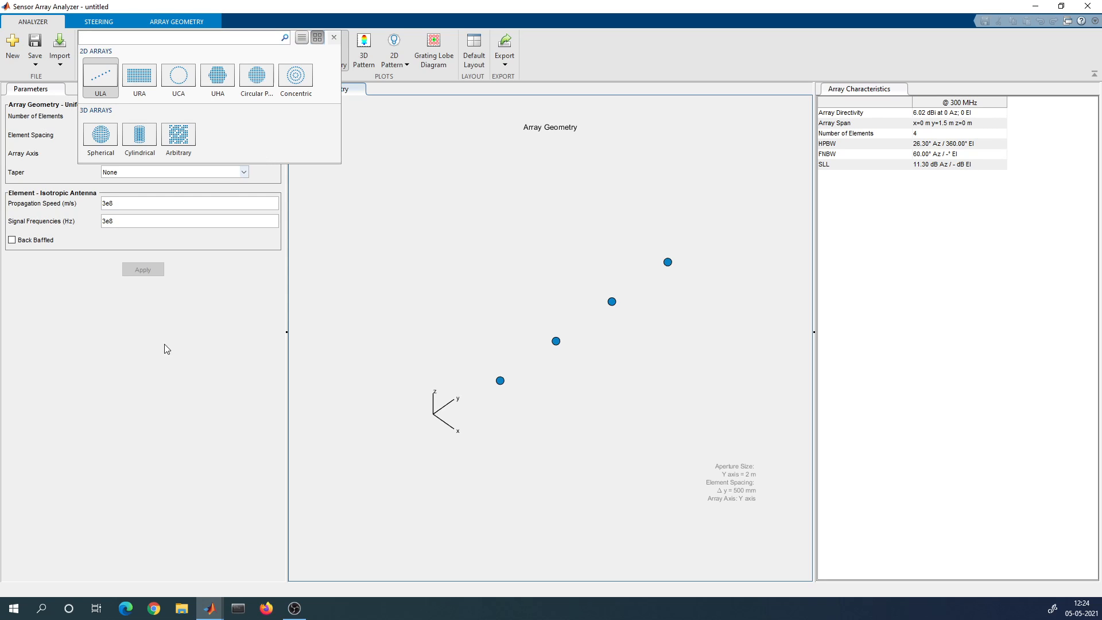
pyautogui.click(167, 416)
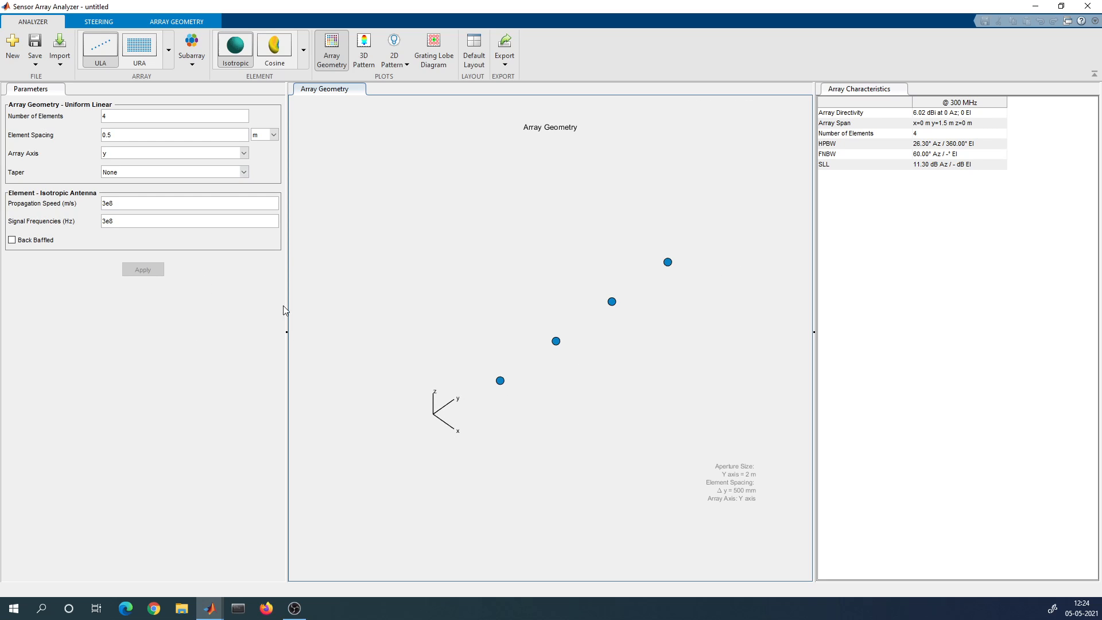
pyautogui.click(203, 152)
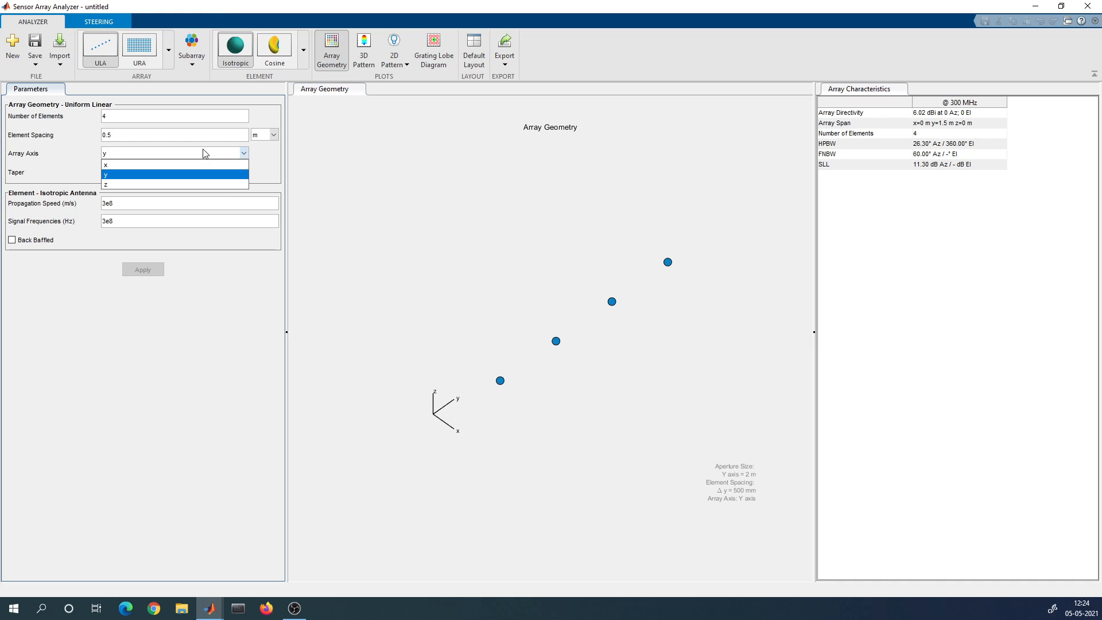
pyautogui.click(138, 167)
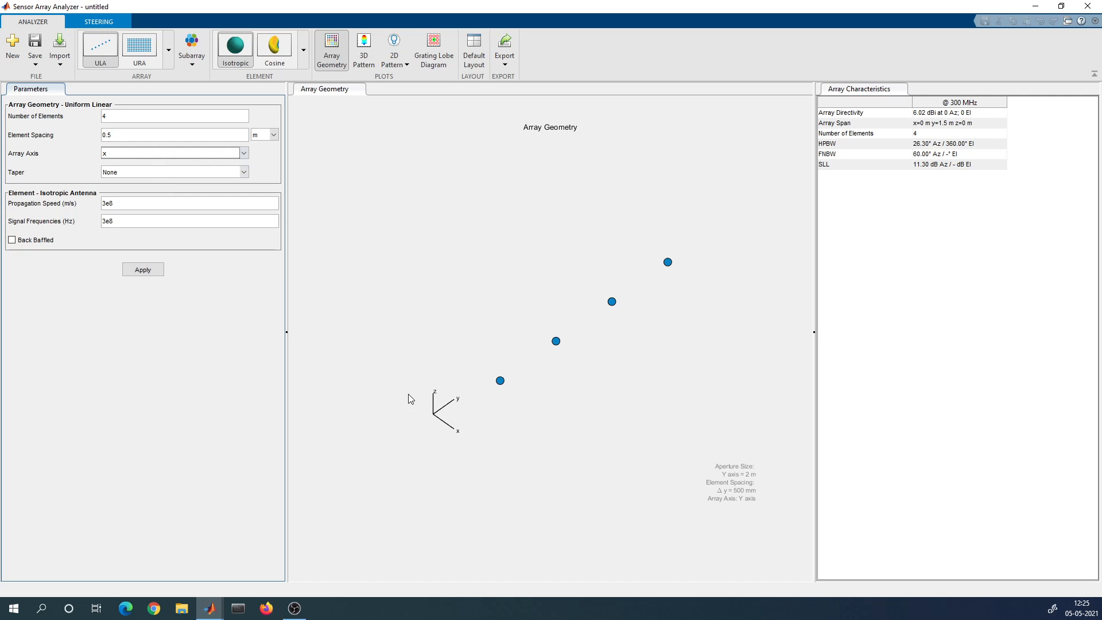
pyautogui.click(142, 269)
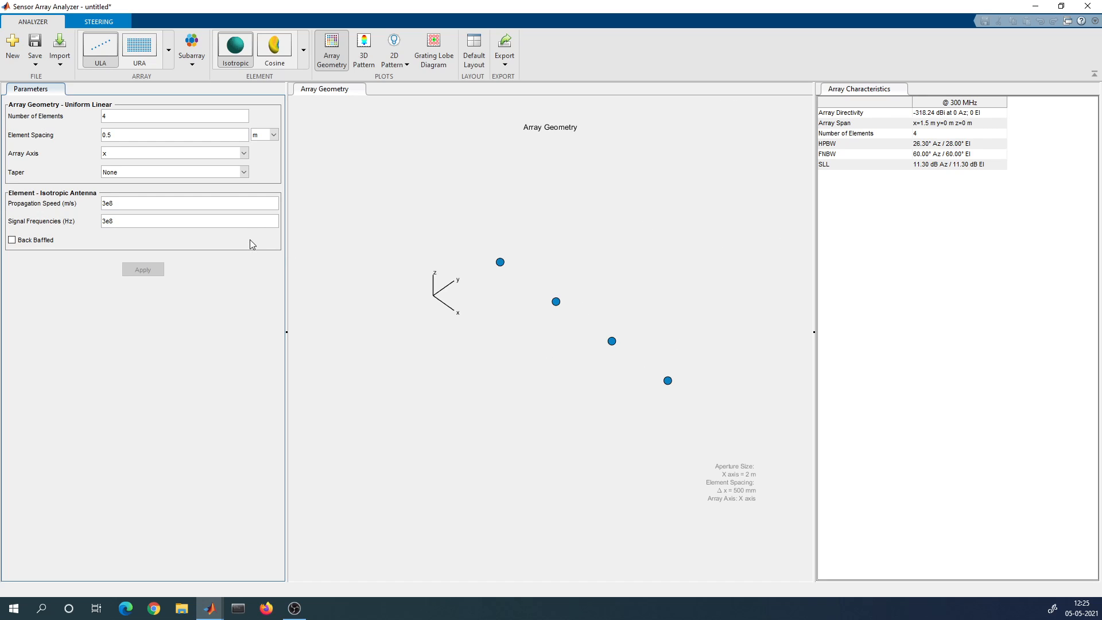
# Set the element spacing unit to λ and review the available subarray and element types
pyautogui.click(128, 174)
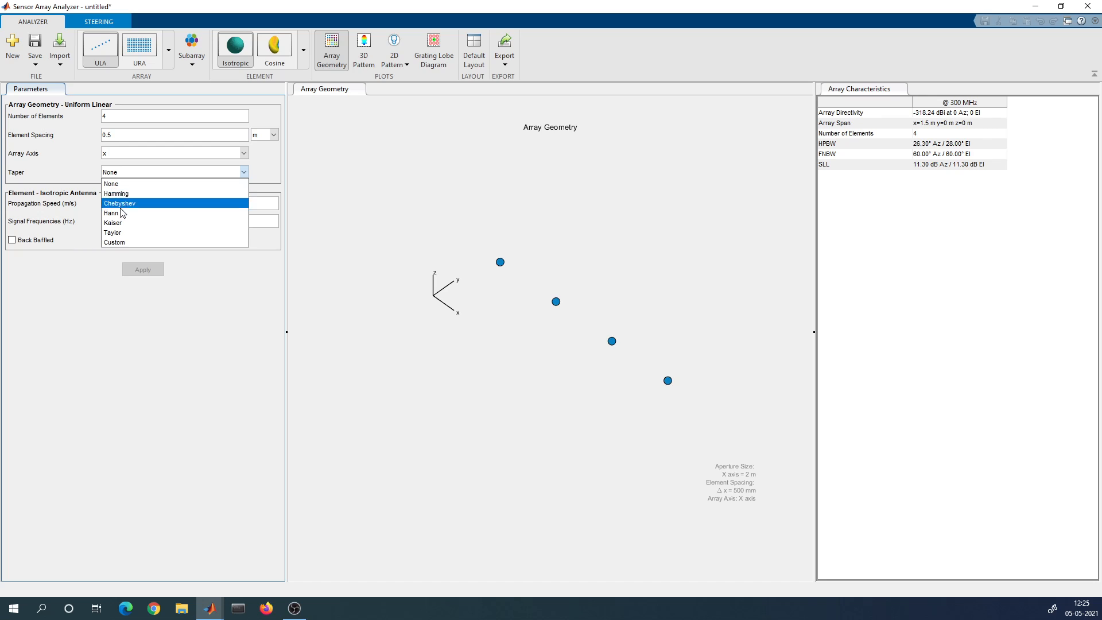
pyautogui.click(102, 355)
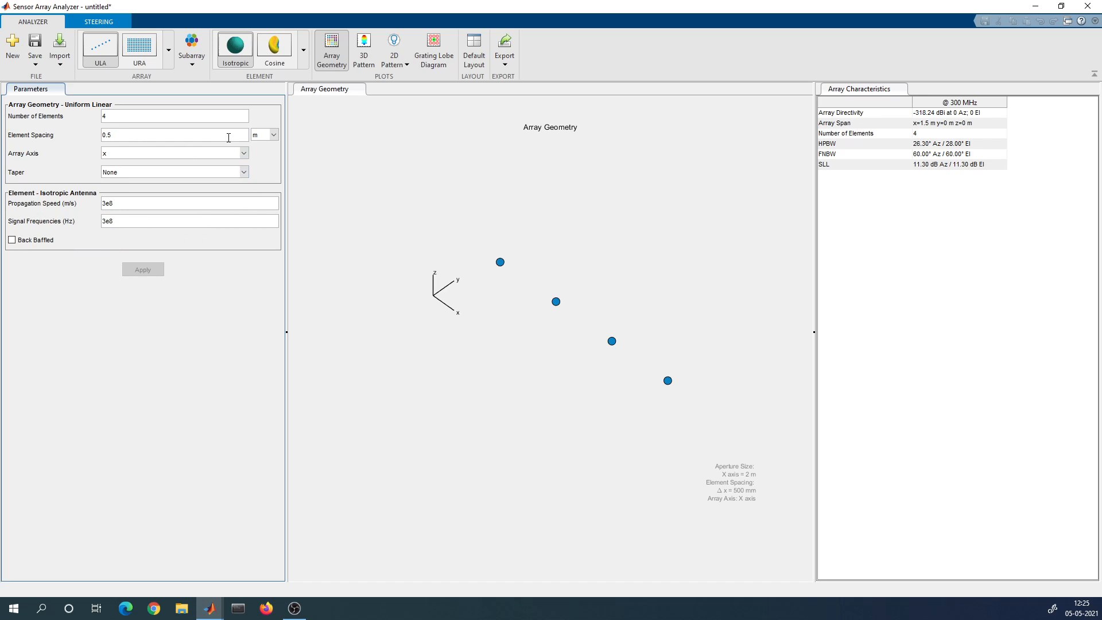
pyautogui.click(261, 155)
pyautogui.click(194, 68)
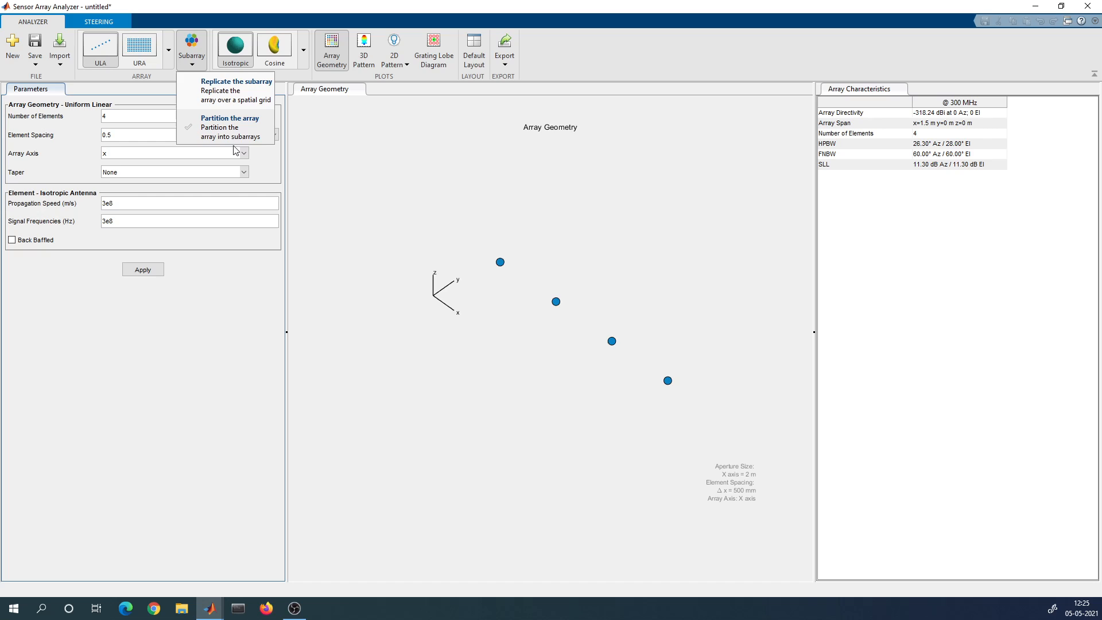
pyautogui.click(240, 339)
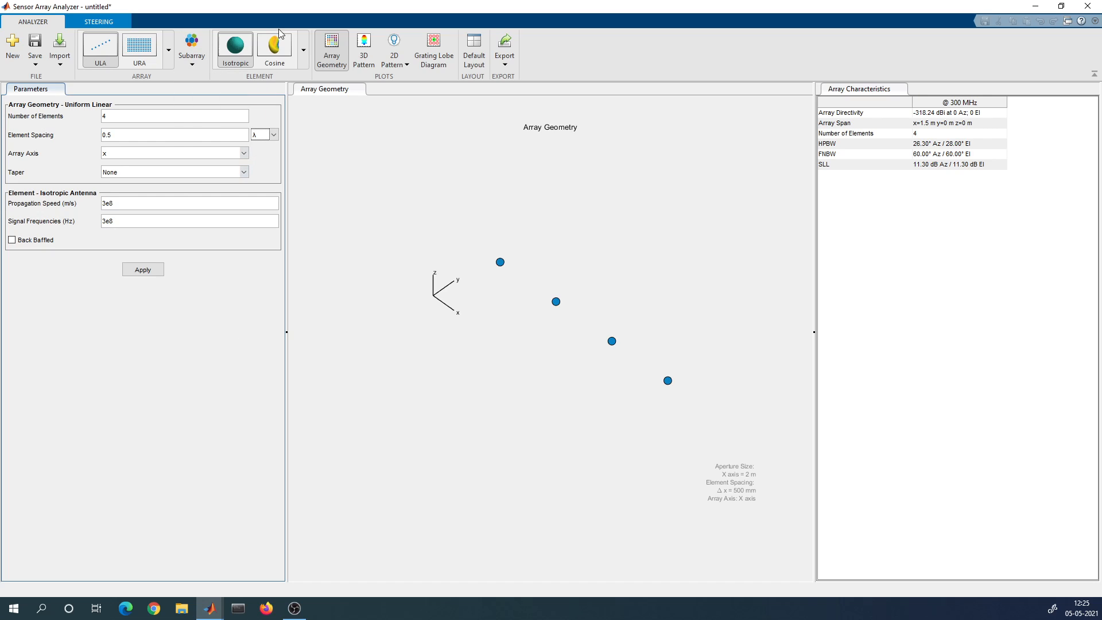
pyautogui.click(304, 50)
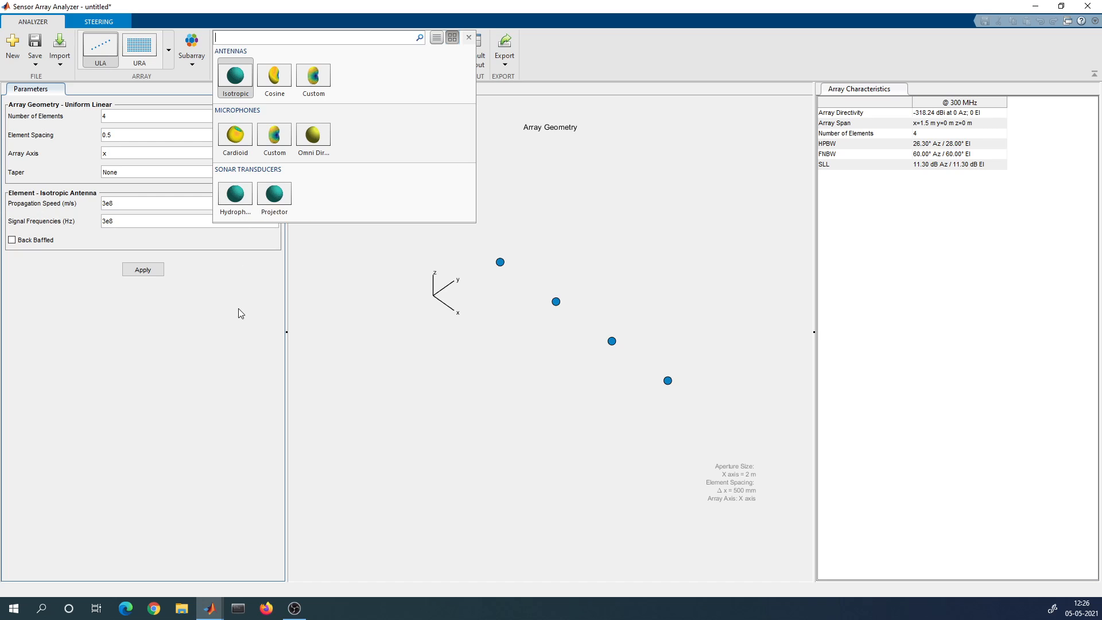
pyautogui.click(215, 290)
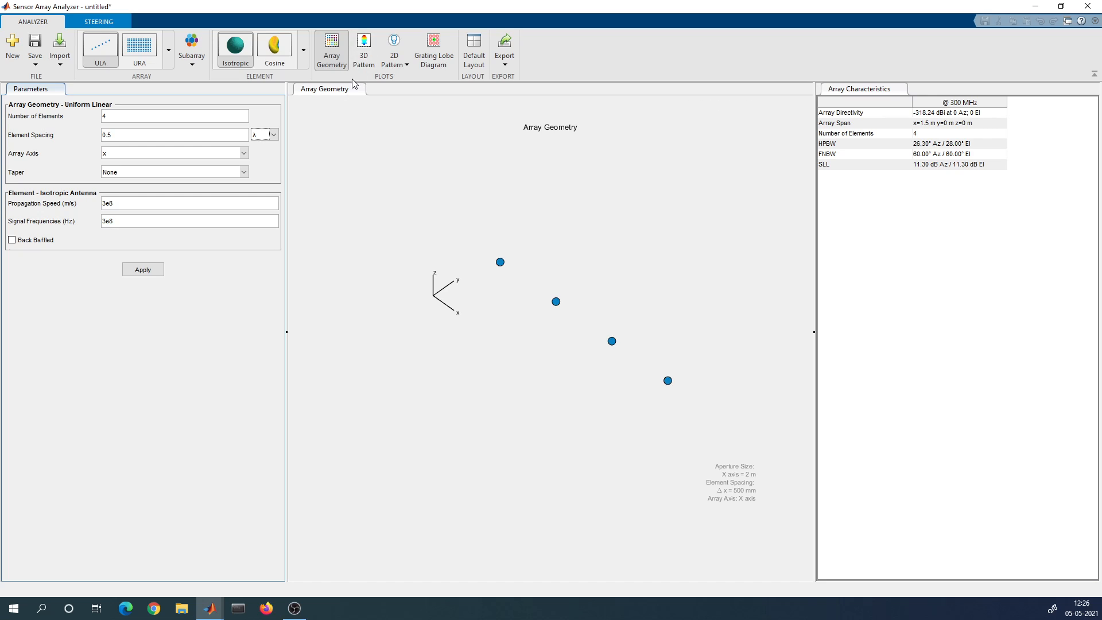
# Plot the array's 3D directivity pattern and examine its main and side lobes from the side
pyautogui.click(364, 53)
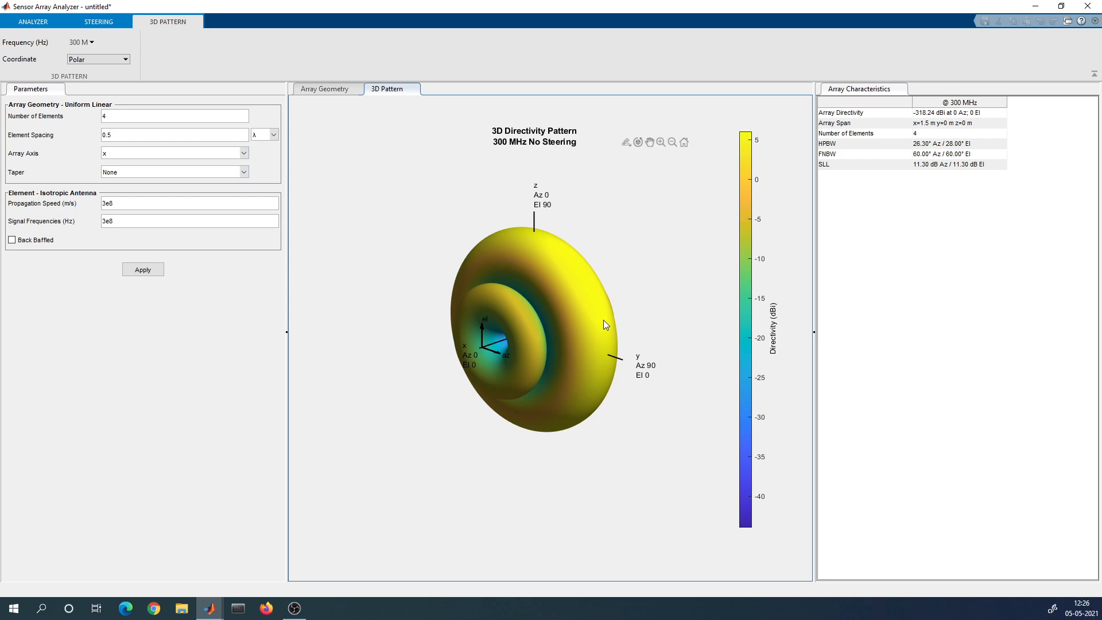
pyautogui.click(639, 143)
pyautogui.moveTo(557, 345); pyautogui.dragTo(465, 368)
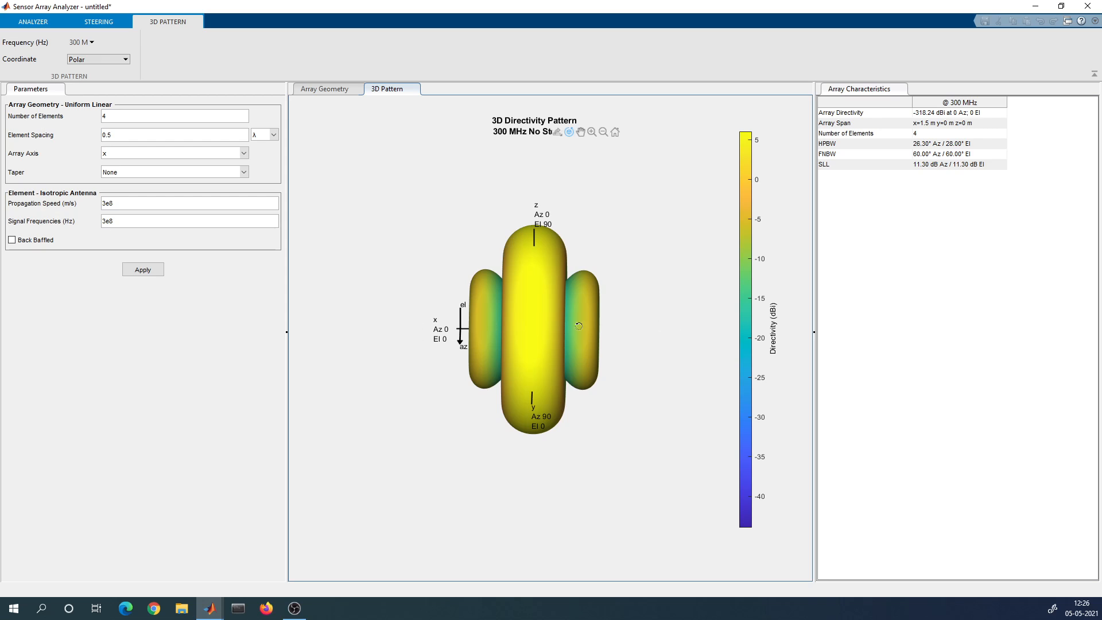
pyautogui.moveTo(495, 339); pyautogui.dragTo(531, 319)
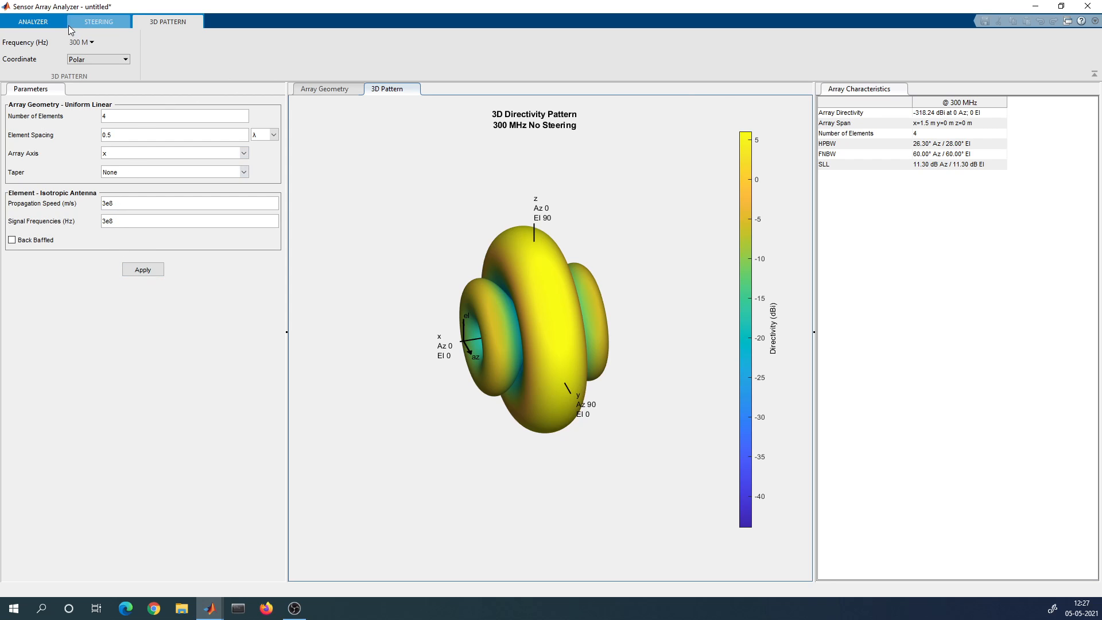
# Plot the array's 2D azimuth directivity pattern
pyautogui.click(115, 23)
pyautogui.click(30, 23)
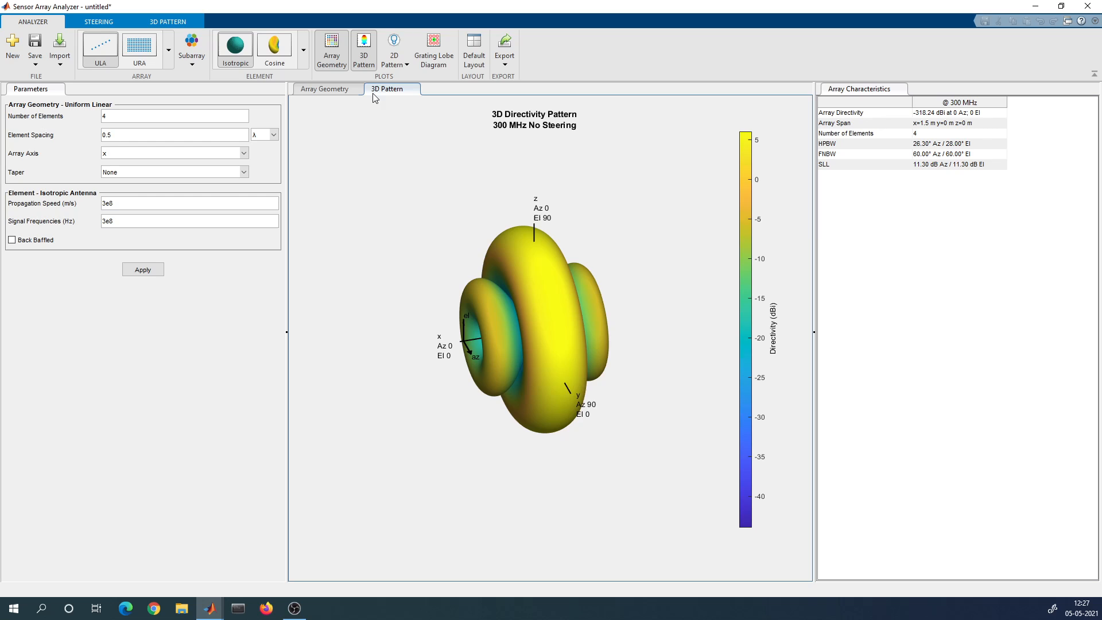
pyautogui.click(392, 60)
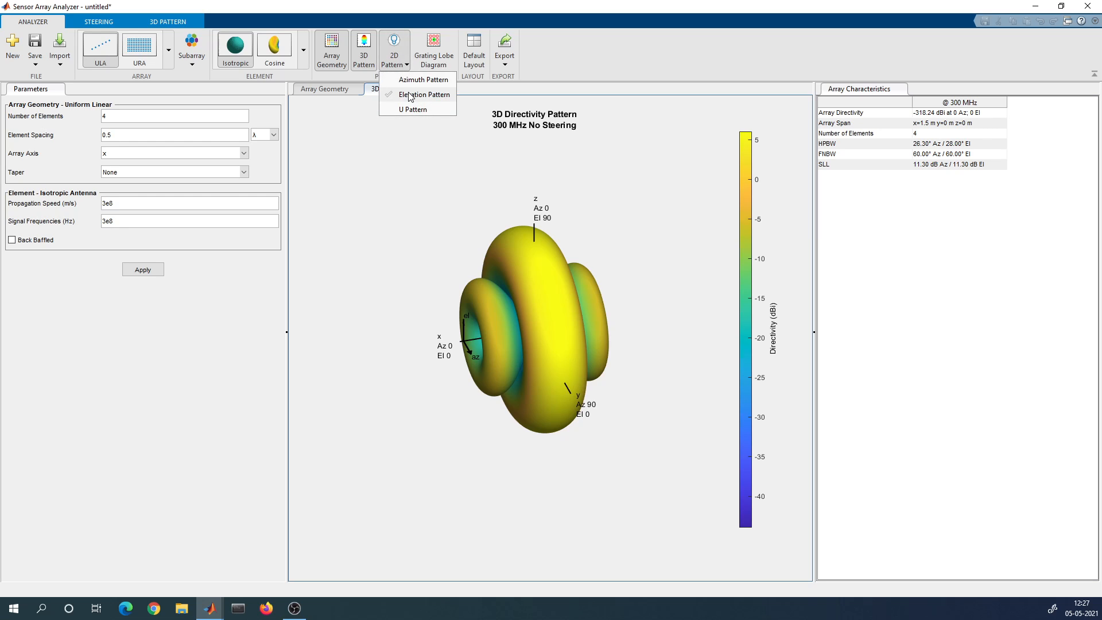
pyautogui.click(408, 84)
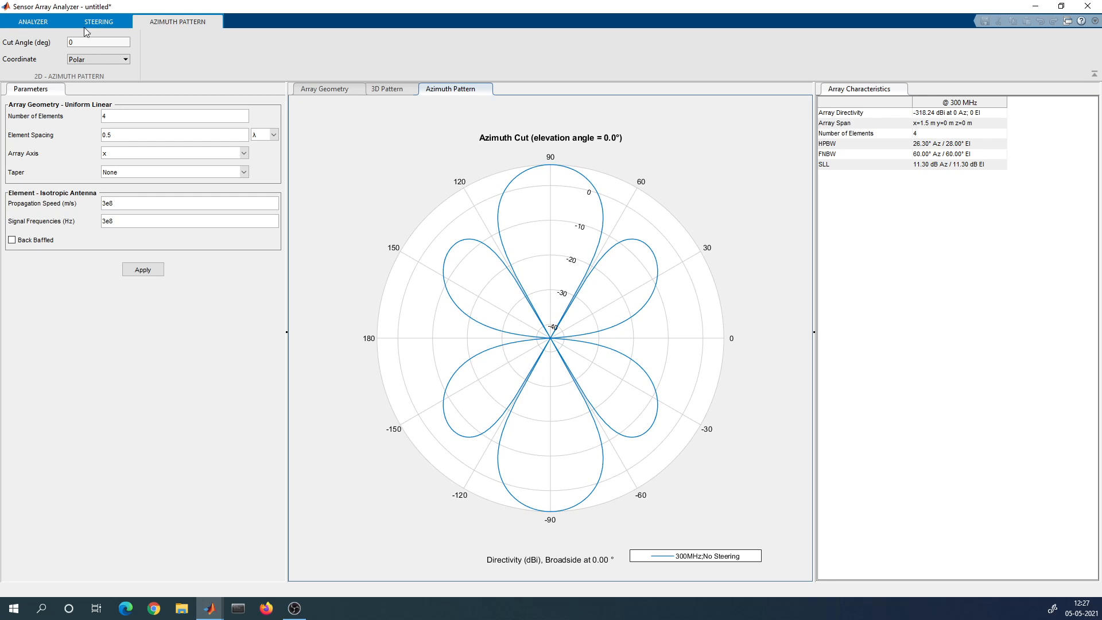
# Plot the array's grating lobe diagram and check the available 2D pattern types
pyautogui.click(31, 22)
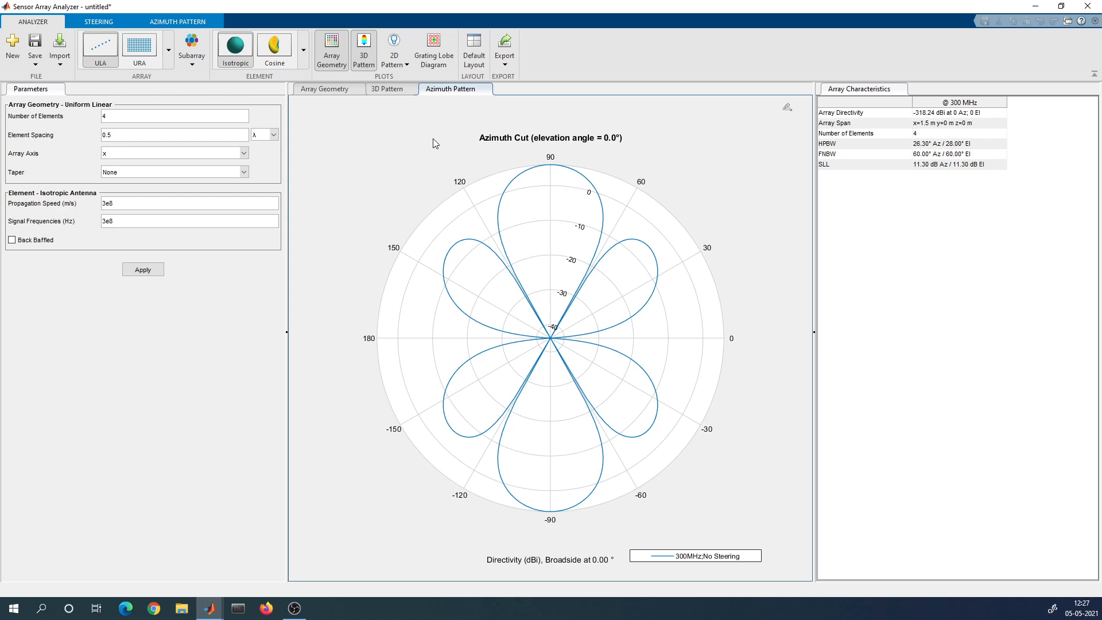
pyautogui.click(435, 57)
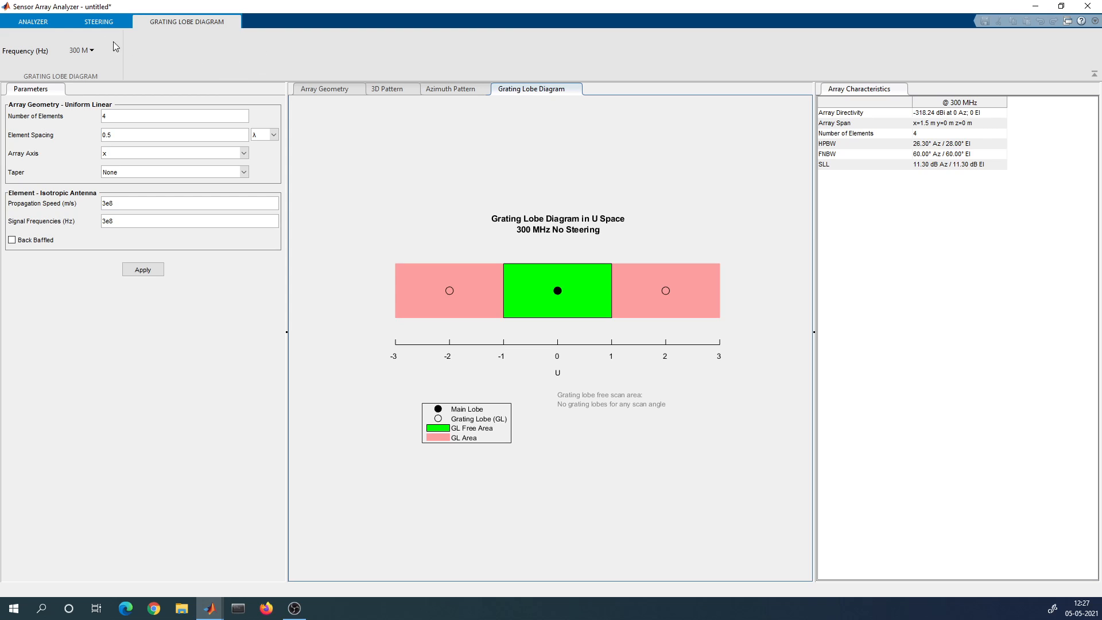
pyautogui.click(48, 25)
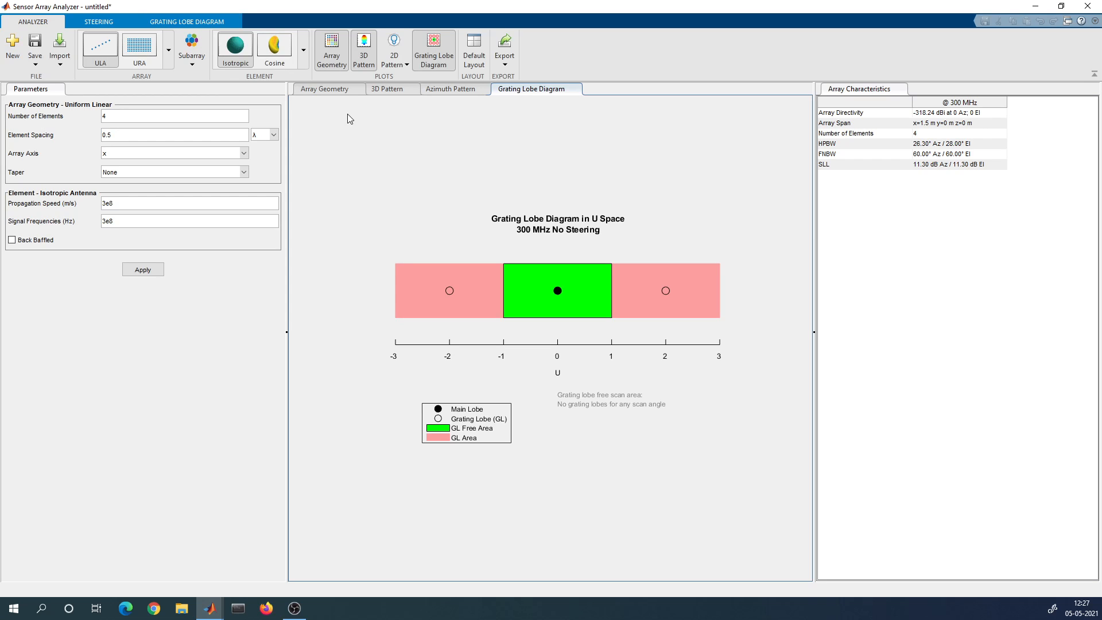
pyautogui.click(403, 64)
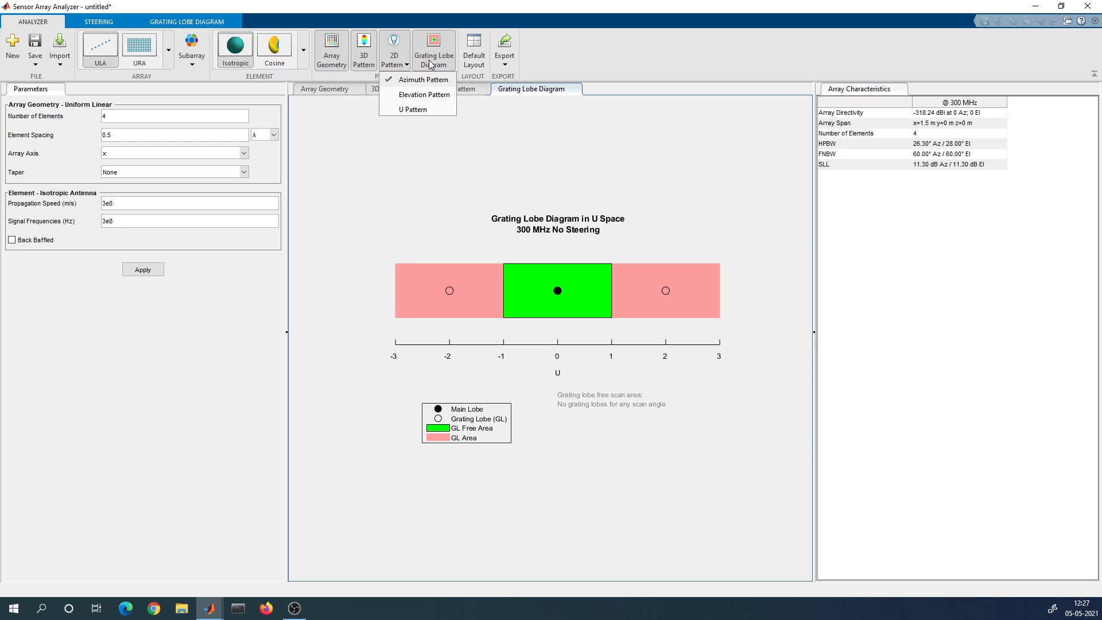
pyautogui.click(566, 56)
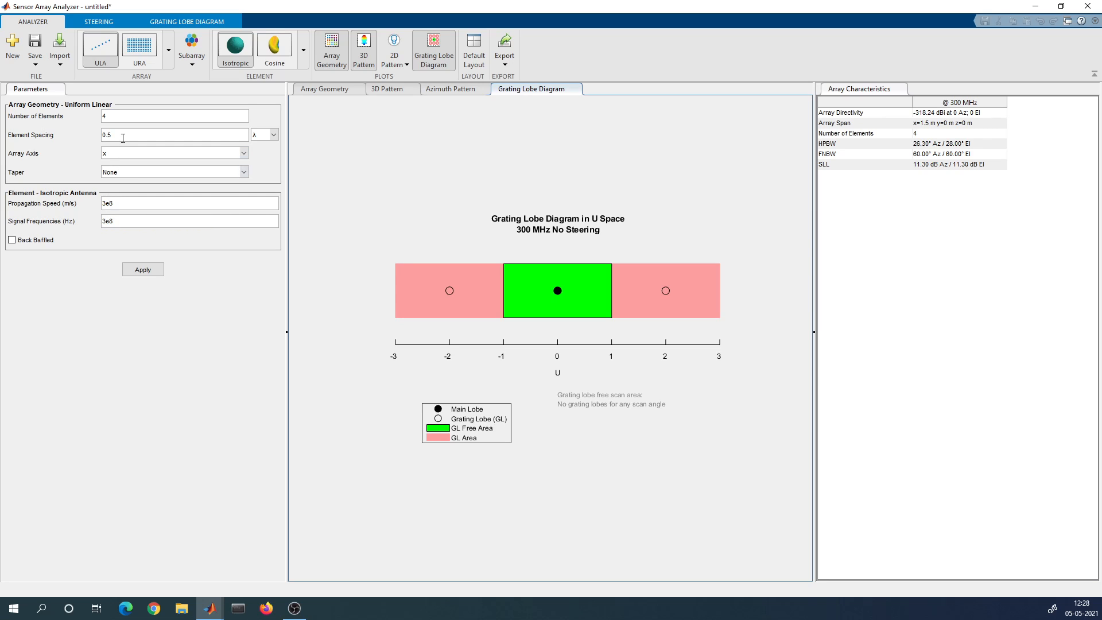
# Set the element spacing to 0.01 λ, apply it, and show the updated 3D directivity pattern
pyautogui.click(339, 90)
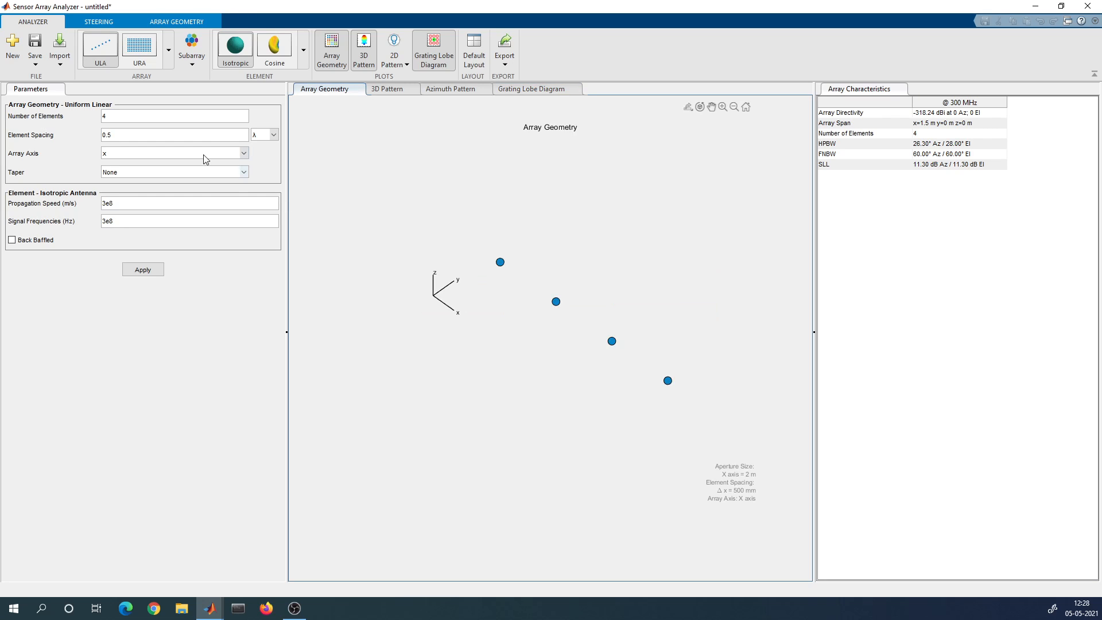
pyautogui.click(118, 133)
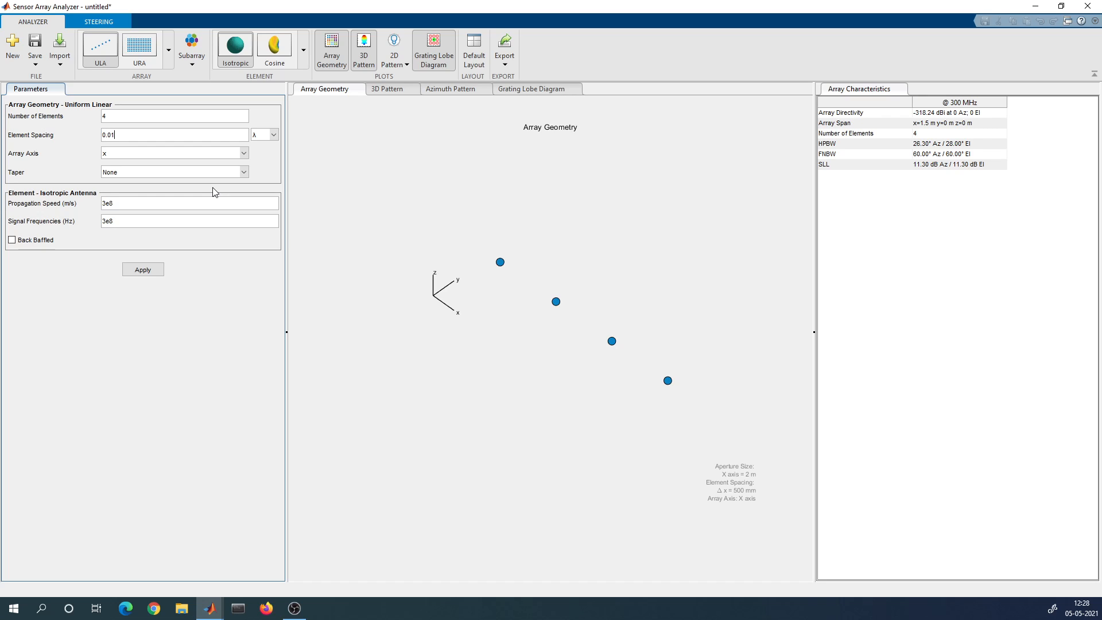
pyautogui.click(150, 273)
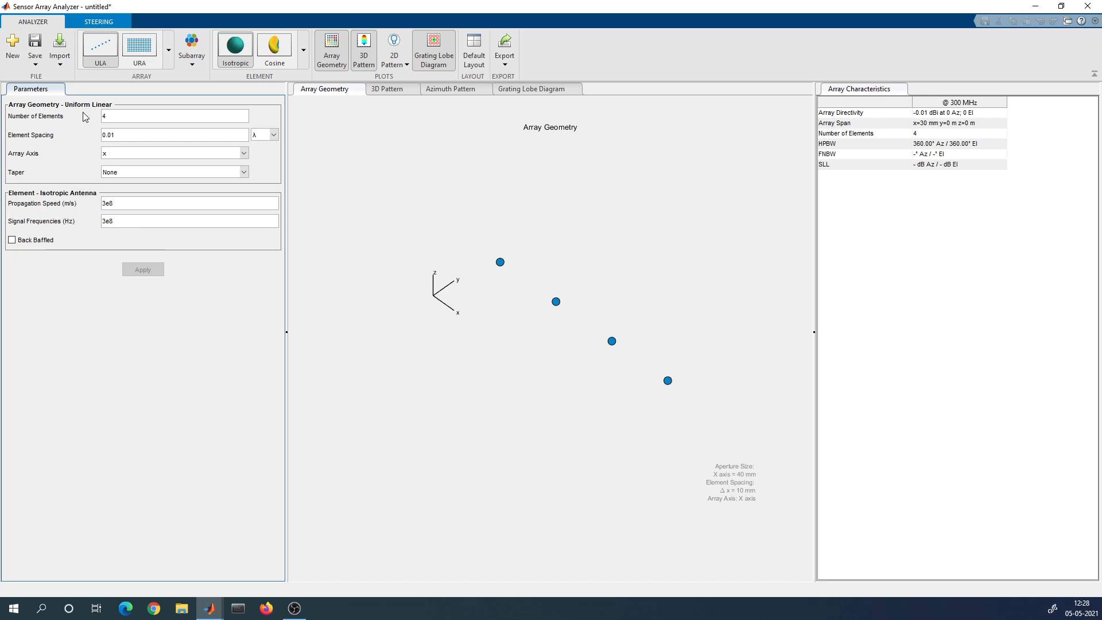
pyautogui.click(401, 91)
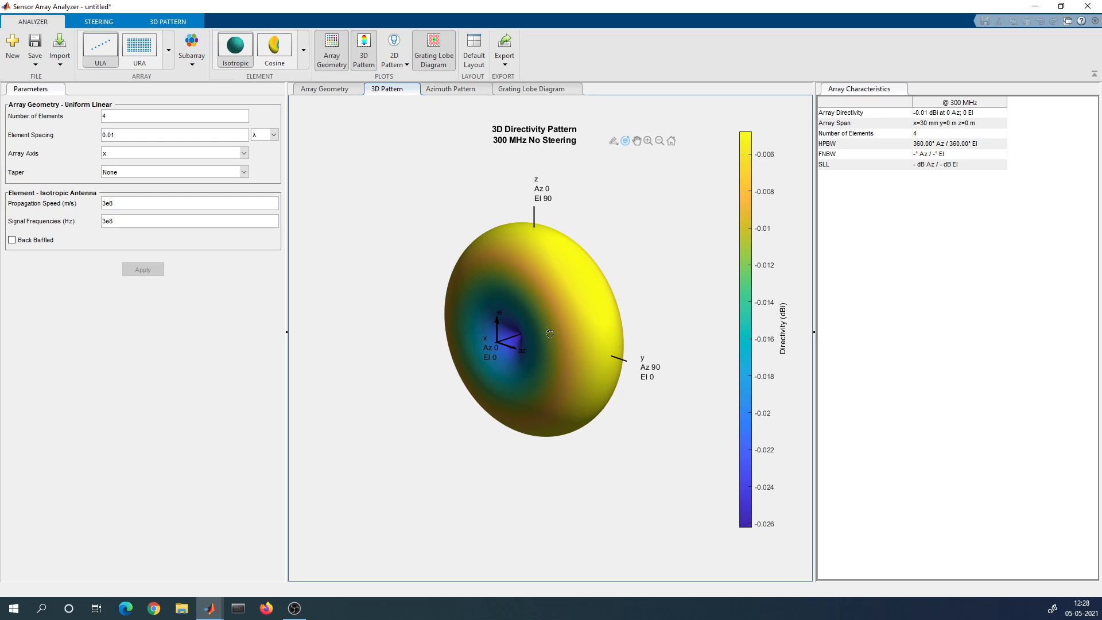
# Review the azimuth directivity pattern and the grating lobe diagram for the 0.01 λ element spacing
pyautogui.moveTo(551, 333)
pyautogui.mouseDown()
pyautogui.moveTo(580, 333)
pyautogui.moveTo(547, 332)
pyautogui.mouseUp()
pyautogui.click(451, 89)
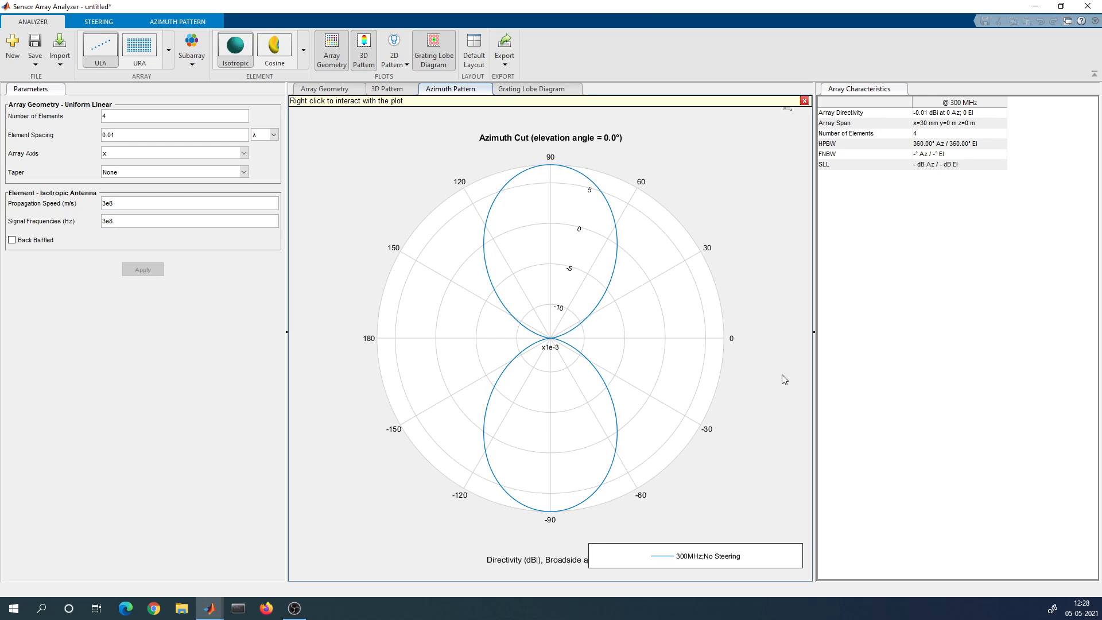
pyautogui.click(519, 89)
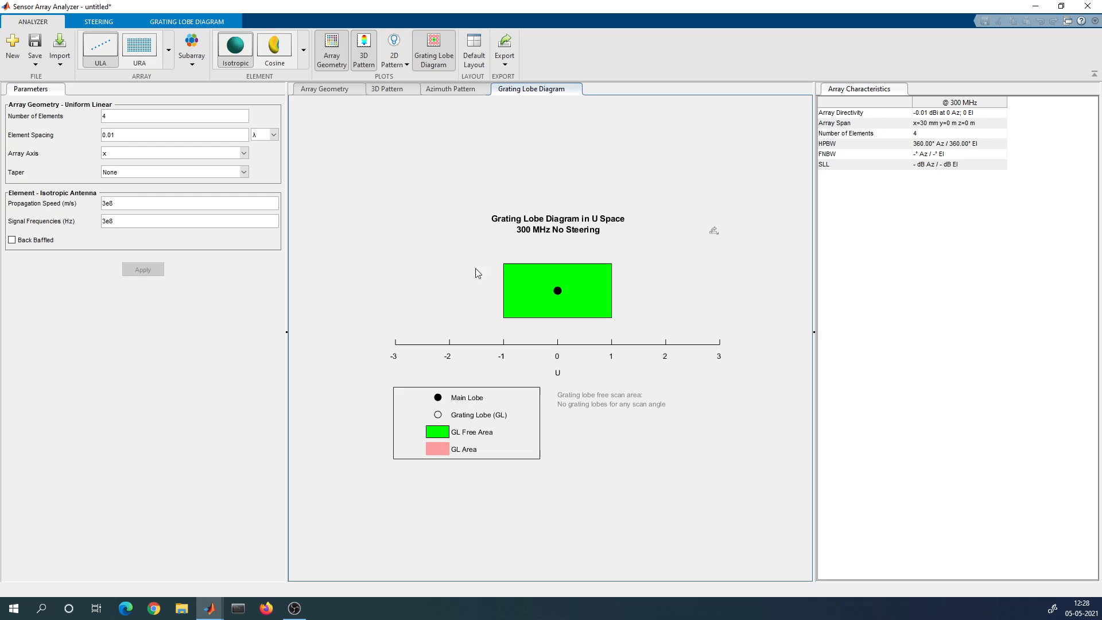
# Set the element spacing to 0.5 λ, apply it, and review the azimuth and 3D directivity patterns
pyautogui.click(127, 137)
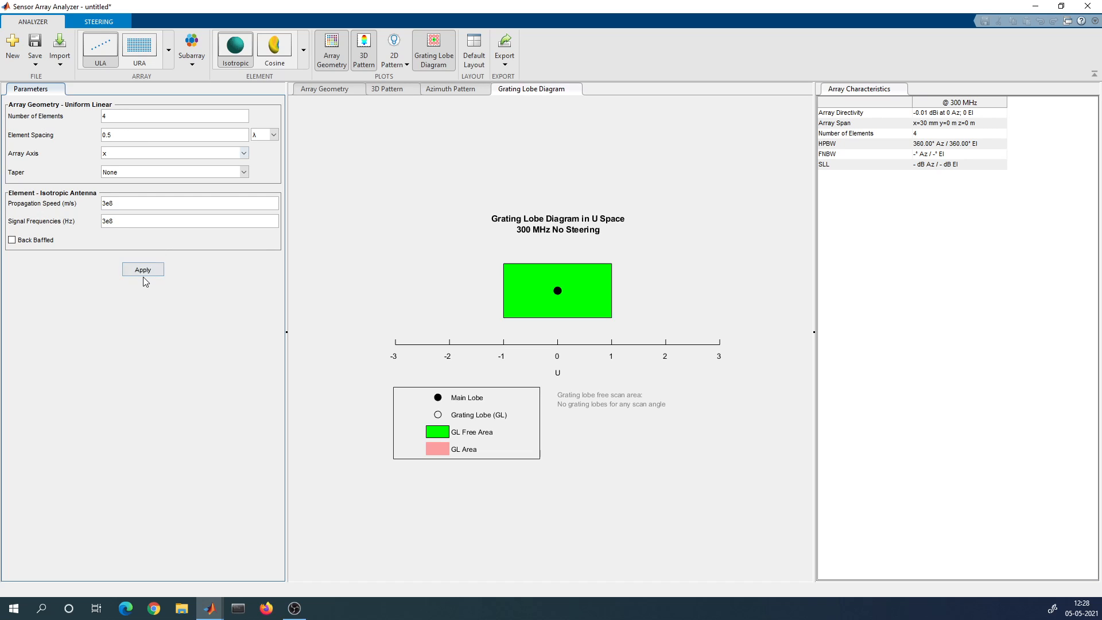
pyautogui.click(143, 270)
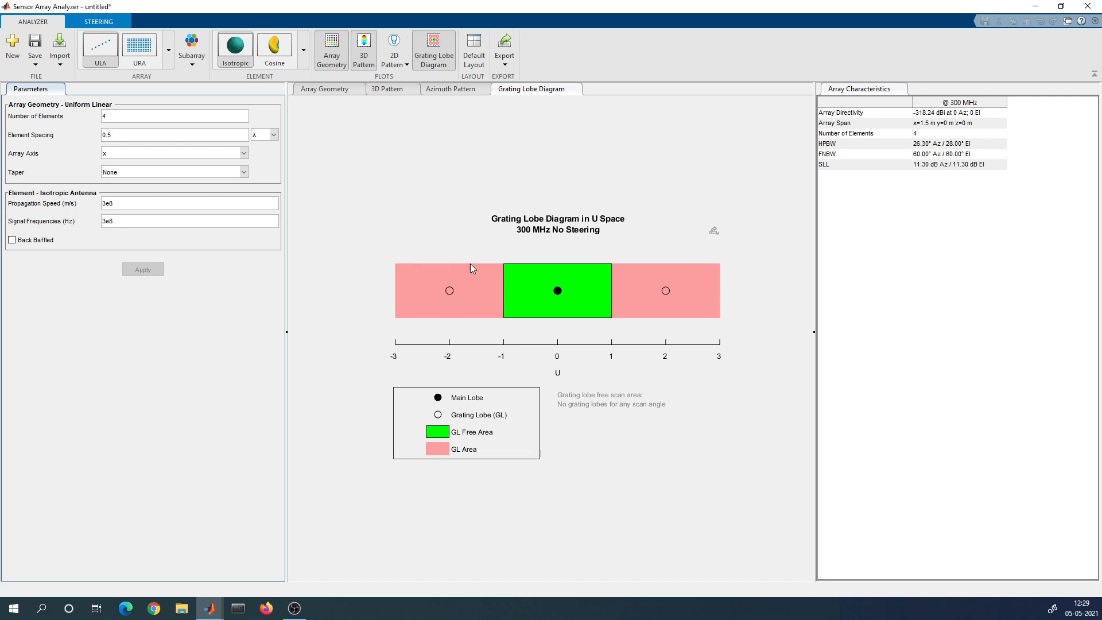
pyautogui.click(446, 90)
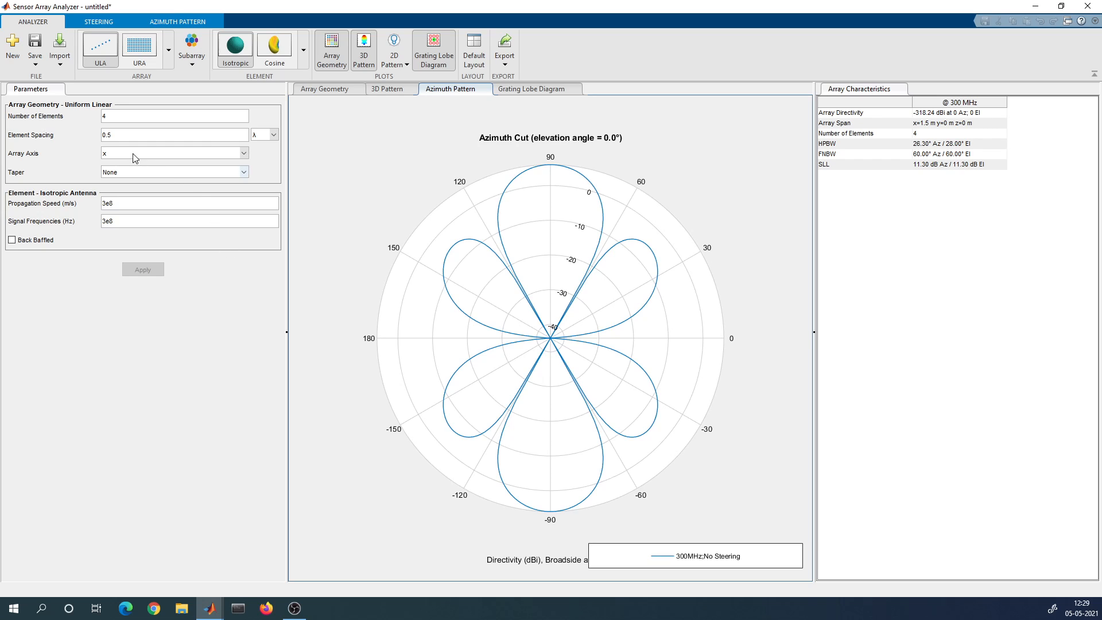
pyautogui.click(107, 135)
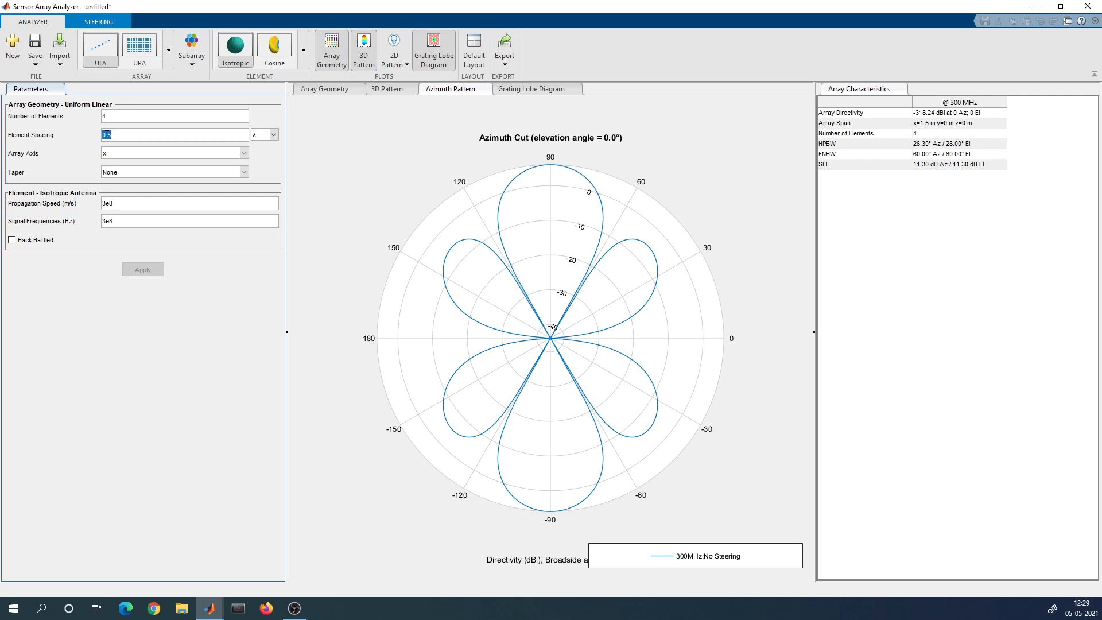
pyautogui.click(394, 90)
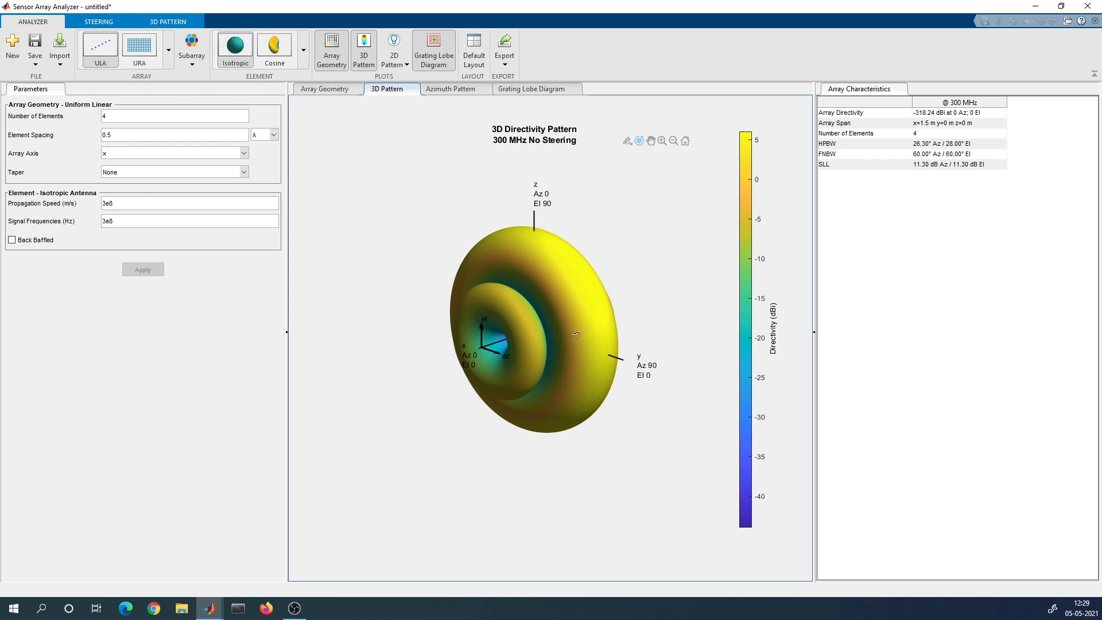
pyautogui.click(448, 90)
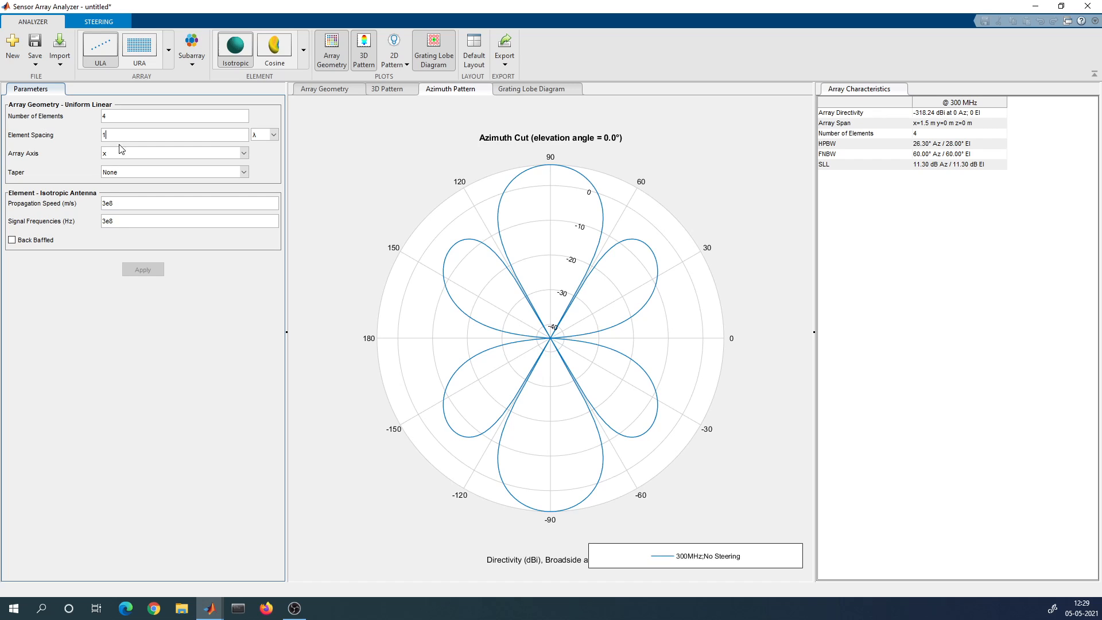
# Set the element spacing to 1 λ and apply it to update the azimuth pattern
pyautogui.click(131, 153)
pyautogui.click(140, 224)
pyautogui.click(144, 273)
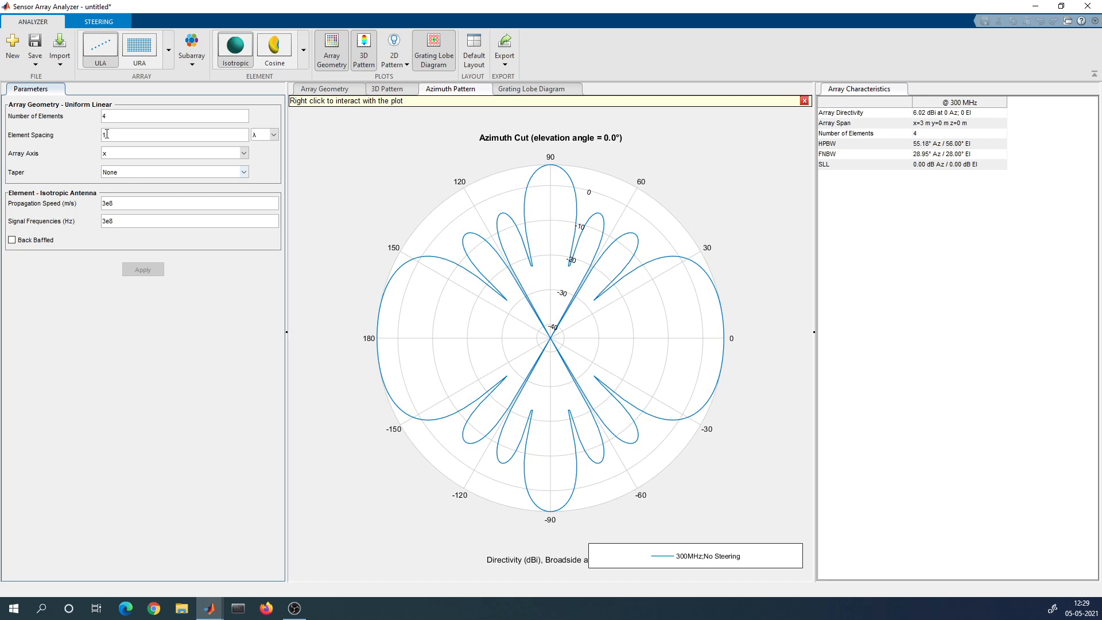
# Set the element spacing to 1.5 λ, apply it, and show the updated grating lobe diagram
pyautogui.write('.5')
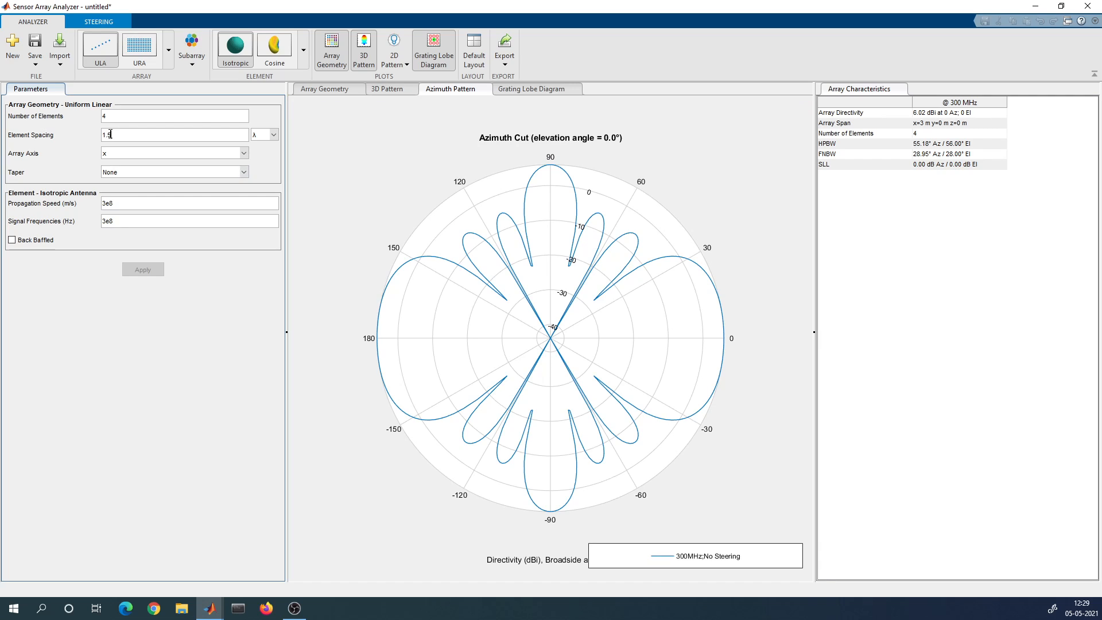
pyautogui.click(140, 268)
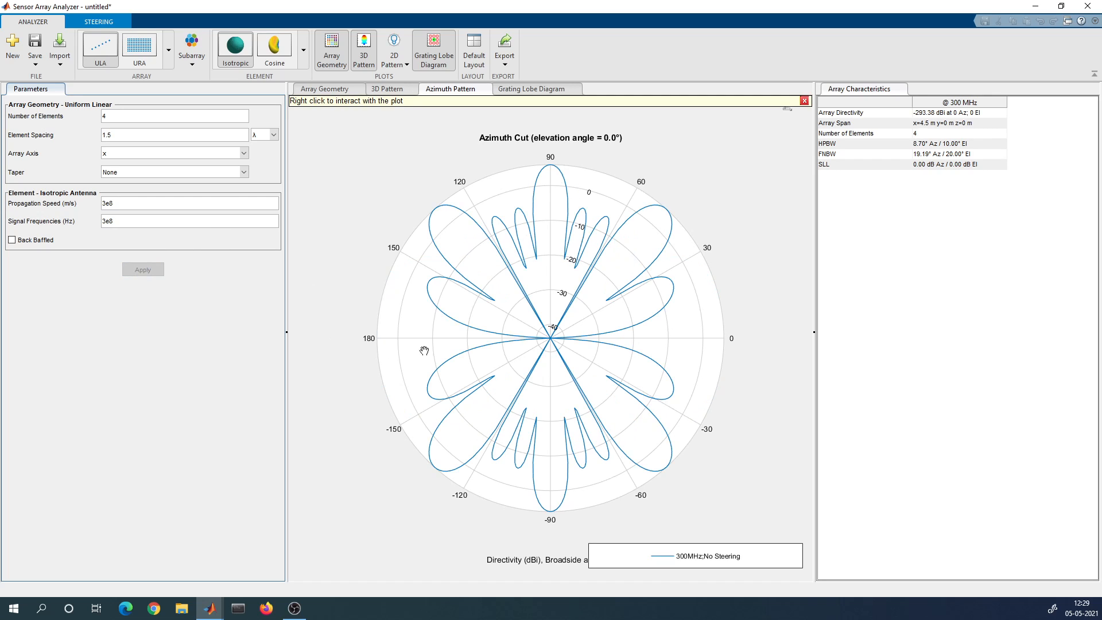
pyautogui.click(529, 90)
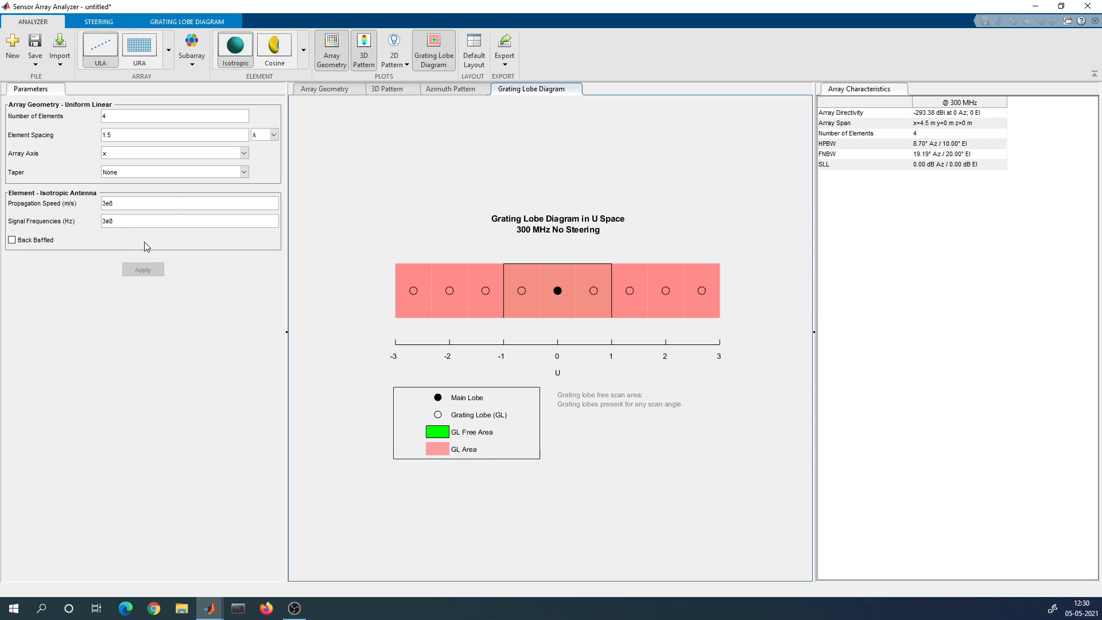
# Check the grating lobe diagram's frequency options and the array steering settings, and return to the azimuth pattern
pyautogui.click(175, 23)
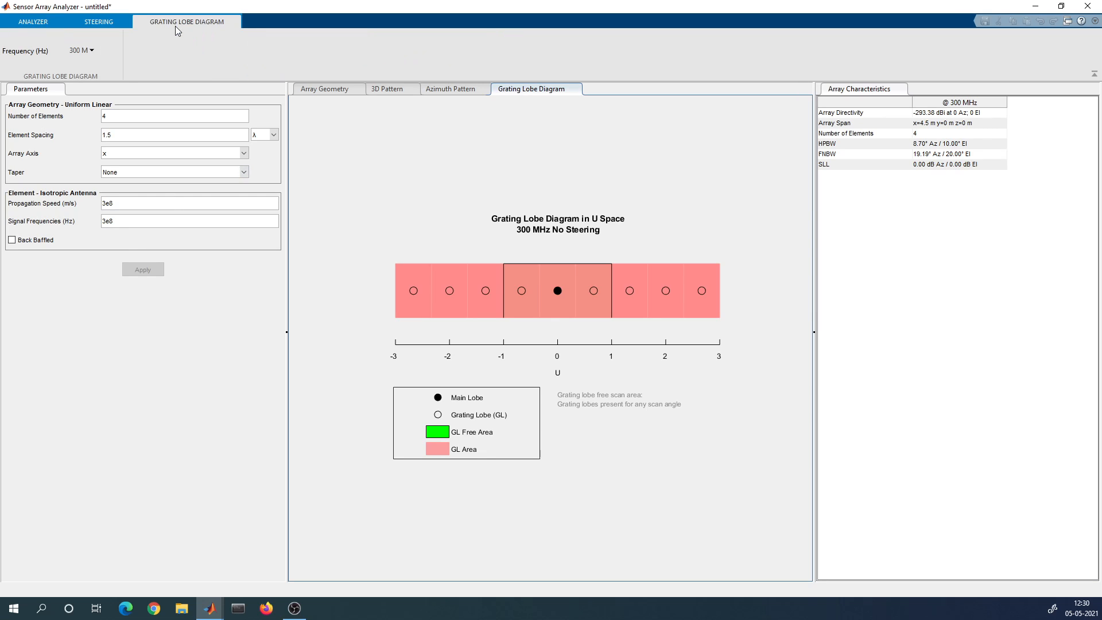
pyautogui.click(98, 22)
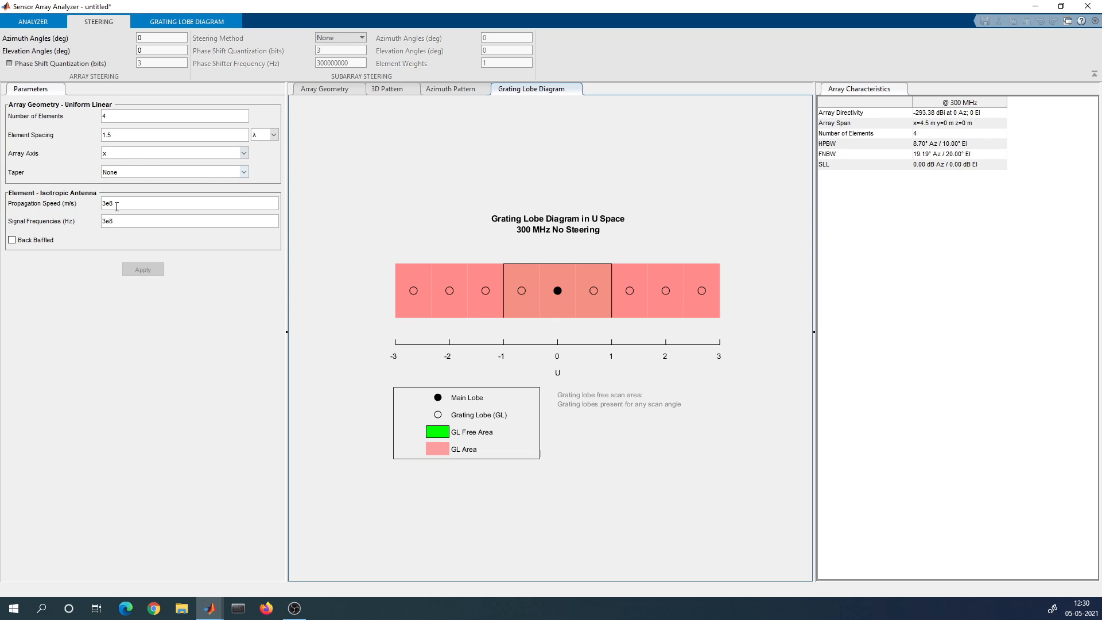
pyautogui.click(46, 25)
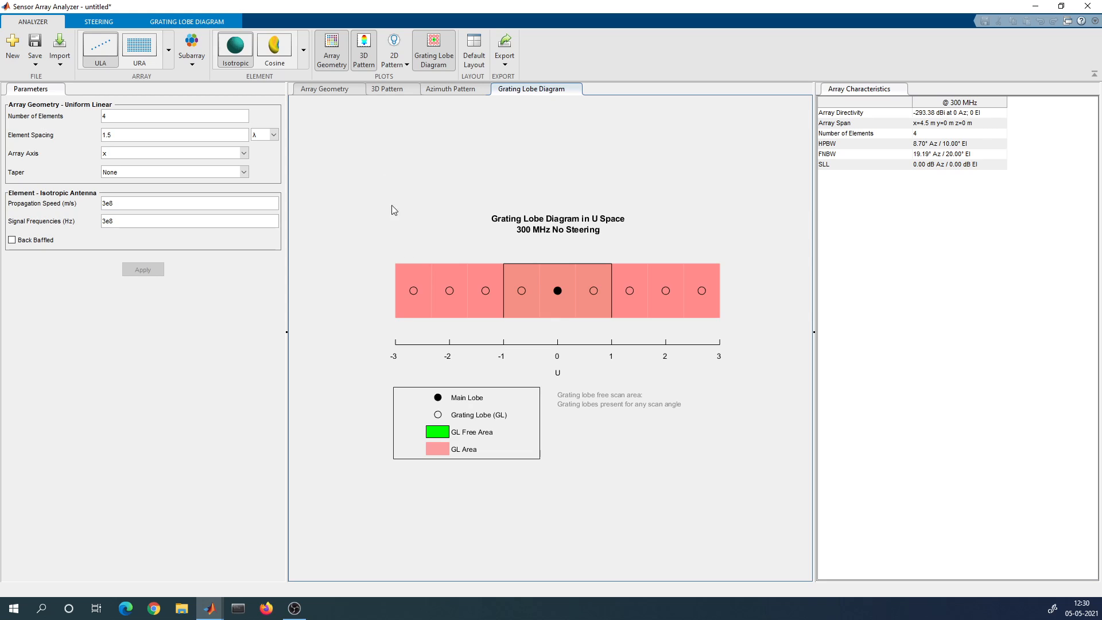
pyautogui.click(450, 90)
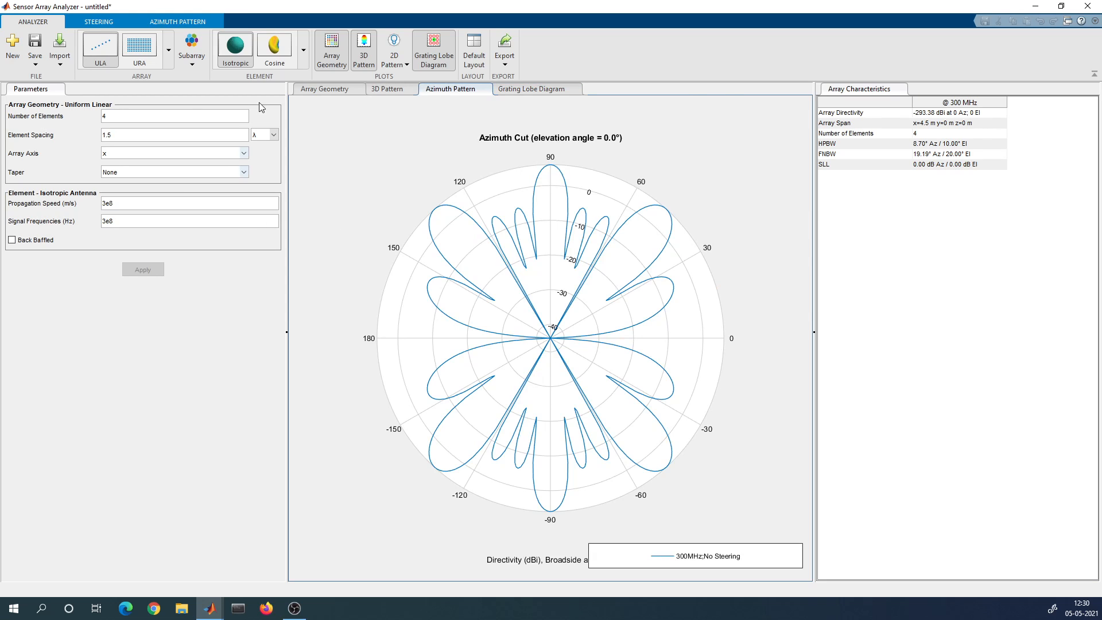
# Reduce the element spacing from the 1.5 λ setting to 1 λ and recompute the array's azimuth pattern
pyautogui.click(141, 135)
pyautogui.press('BackSpace')
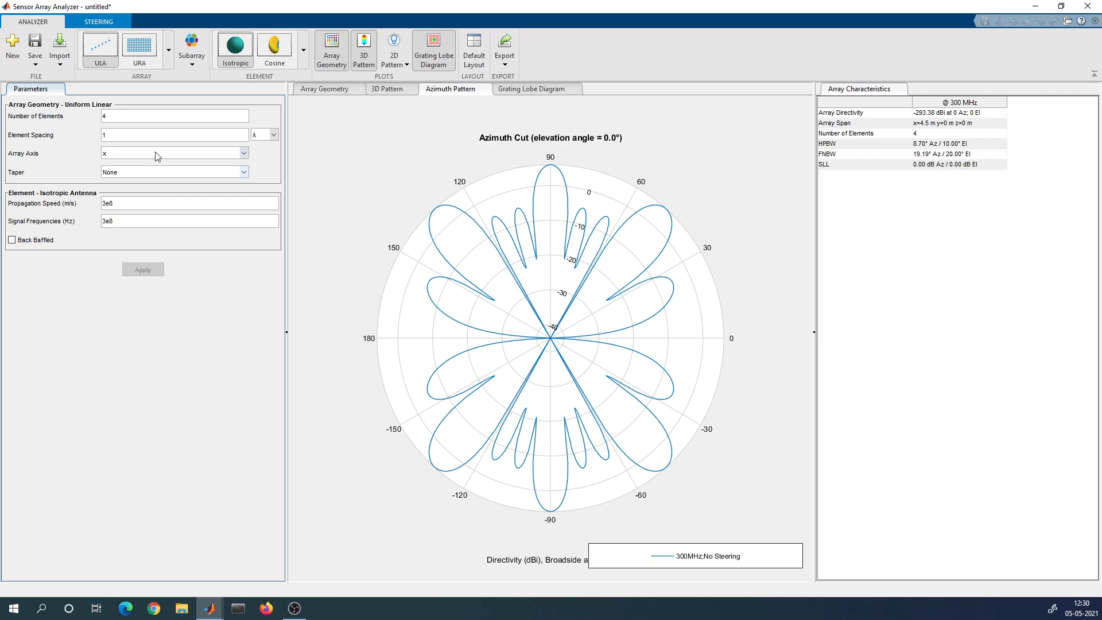
pyautogui.click(153, 272)
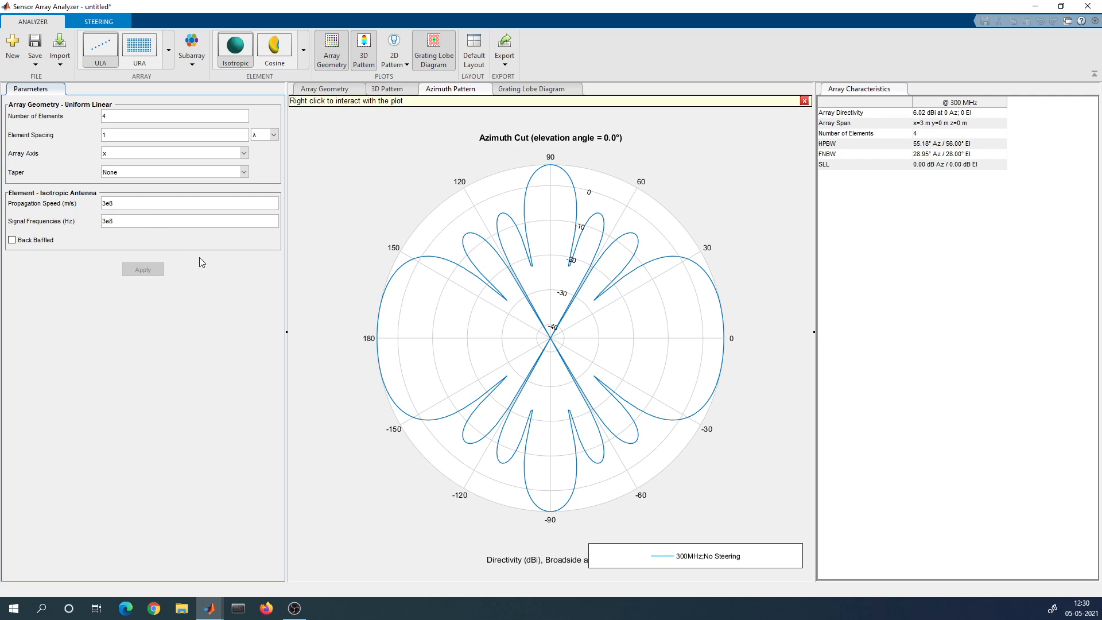
# Set the signal frequency to 6e8 Hz and apply it to the array
pyautogui.press('BackSpace')
pyautogui.write('6')
pyautogui.click(136, 206)
pyautogui.click(142, 270)
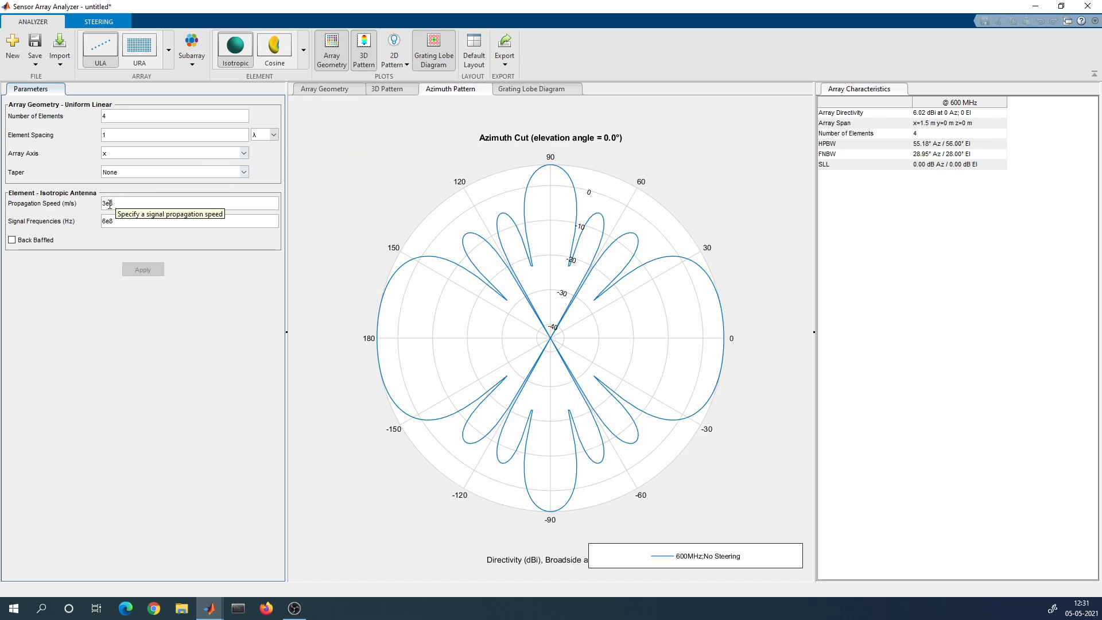
# Enable back baffling for the isotropic elements, apply it, and rotate the 3D directivity pattern to inspect it
pyautogui.click(12, 241)
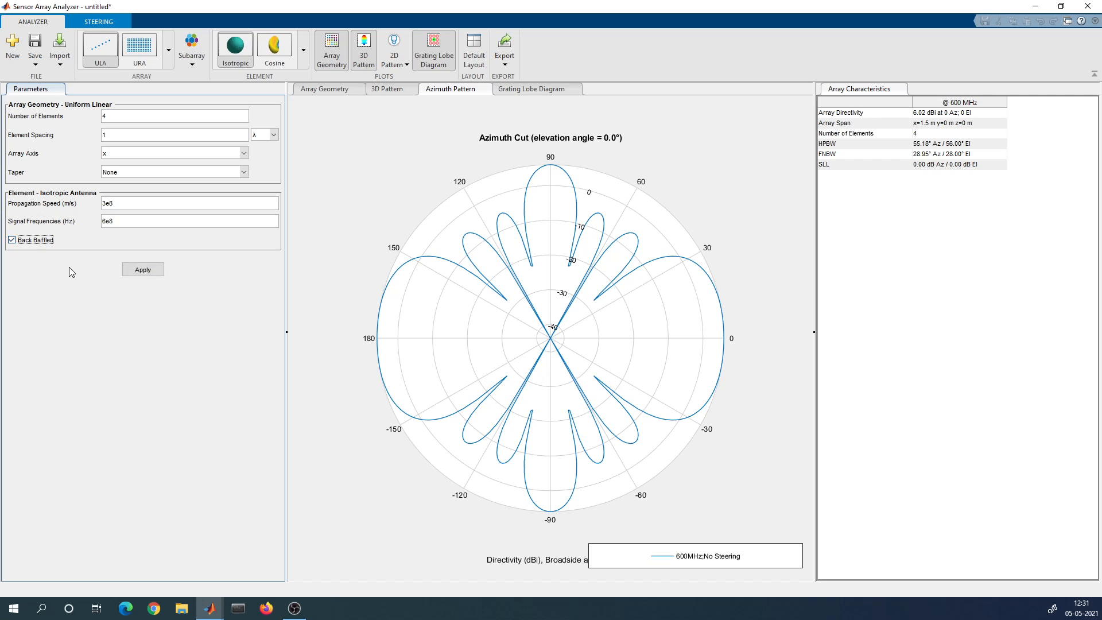
pyautogui.click(142, 270)
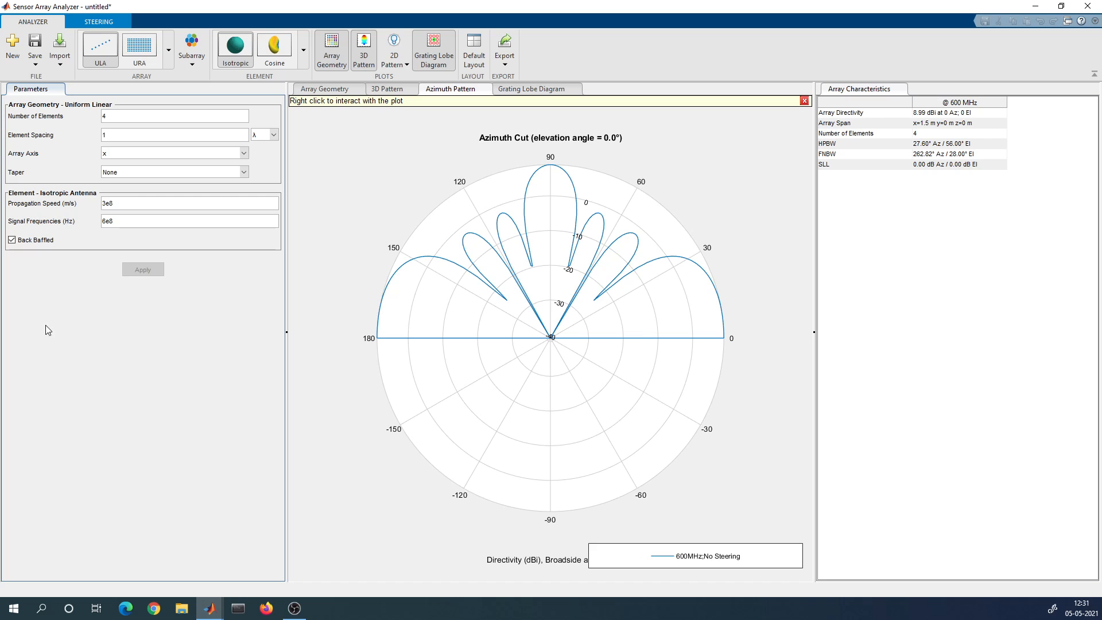
pyautogui.click(390, 89)
pyautogui.moveTo(573, 336); pyautogui.dragTo(411, 267)
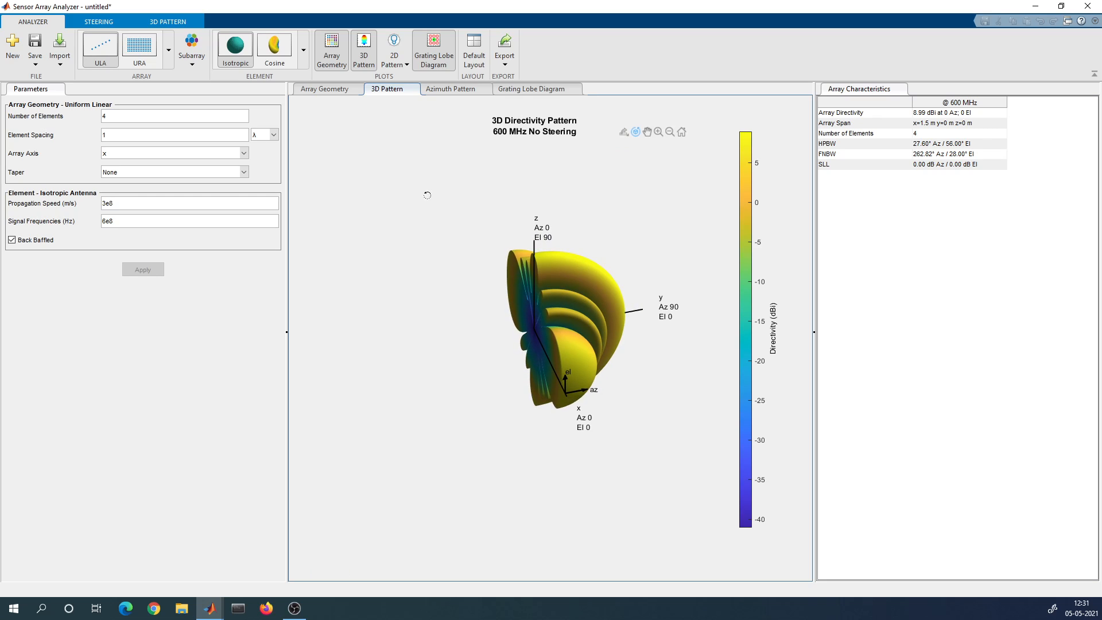
# Show the grating lobe diagram, set the back-baffled array's element spacing to 0.5 λ, and apply it
pyautogui.click(508, 91)
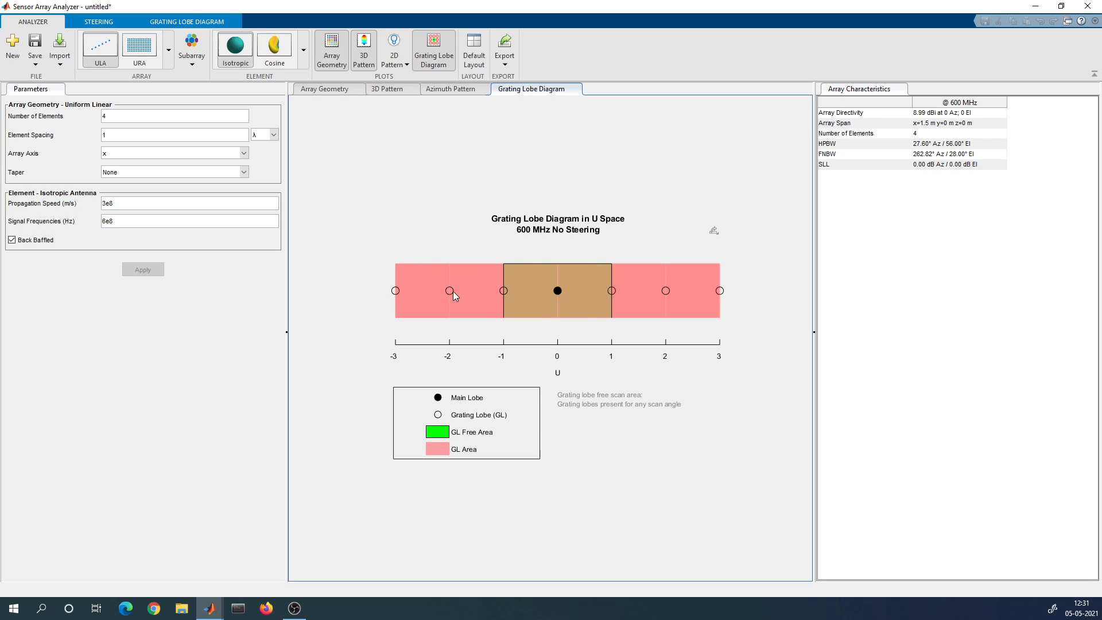
pyautogui.click(123, 134)
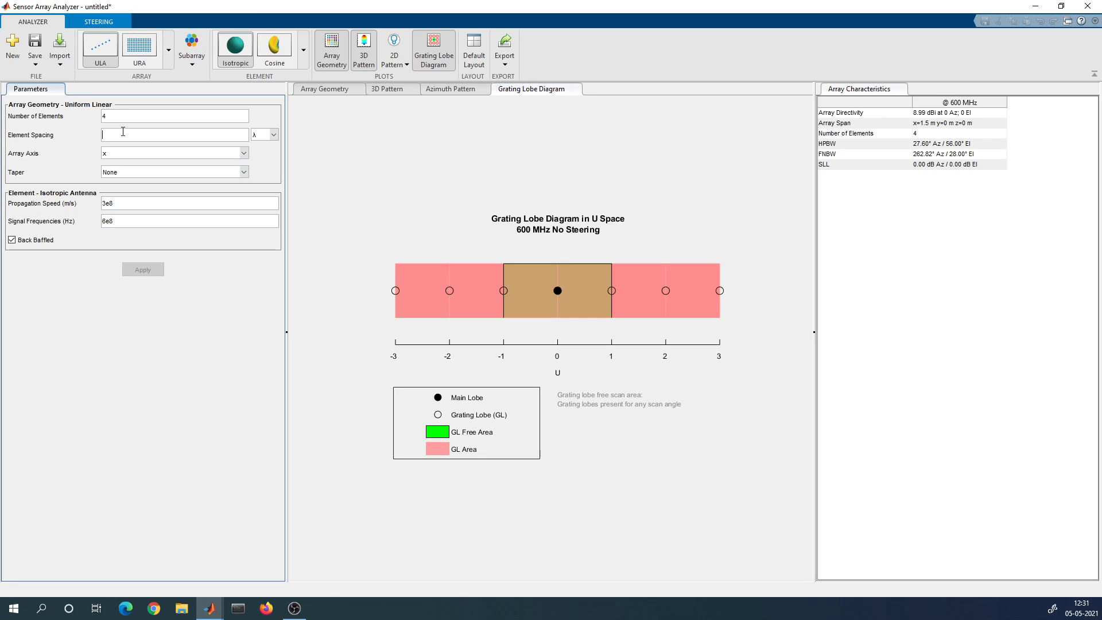
pyautogui.write('0.5')
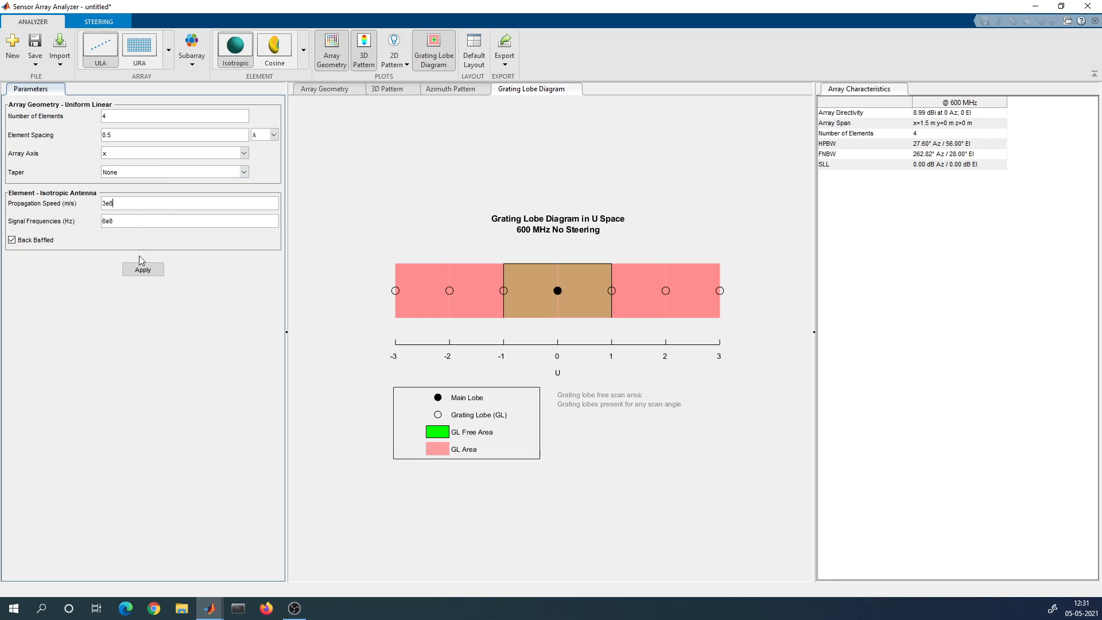
pyautogui.click(143, 269)
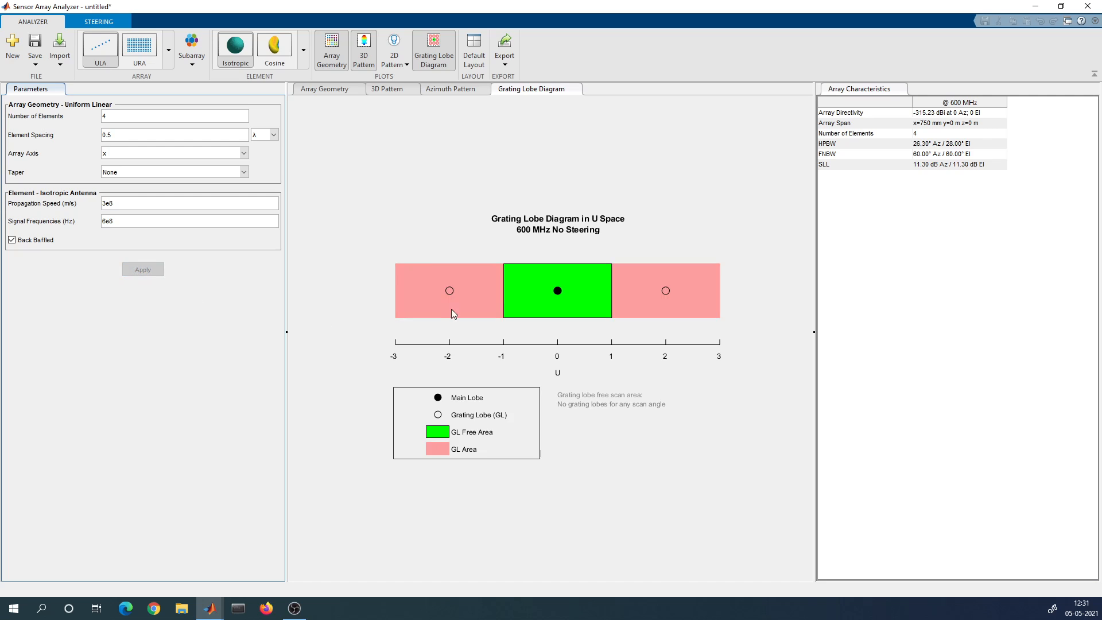
# Examine the azimuth pattern and the rotated 3D directivity pattern of the back-baffled array at 0.5 λ spacing
pyautogui.click(458, 90)
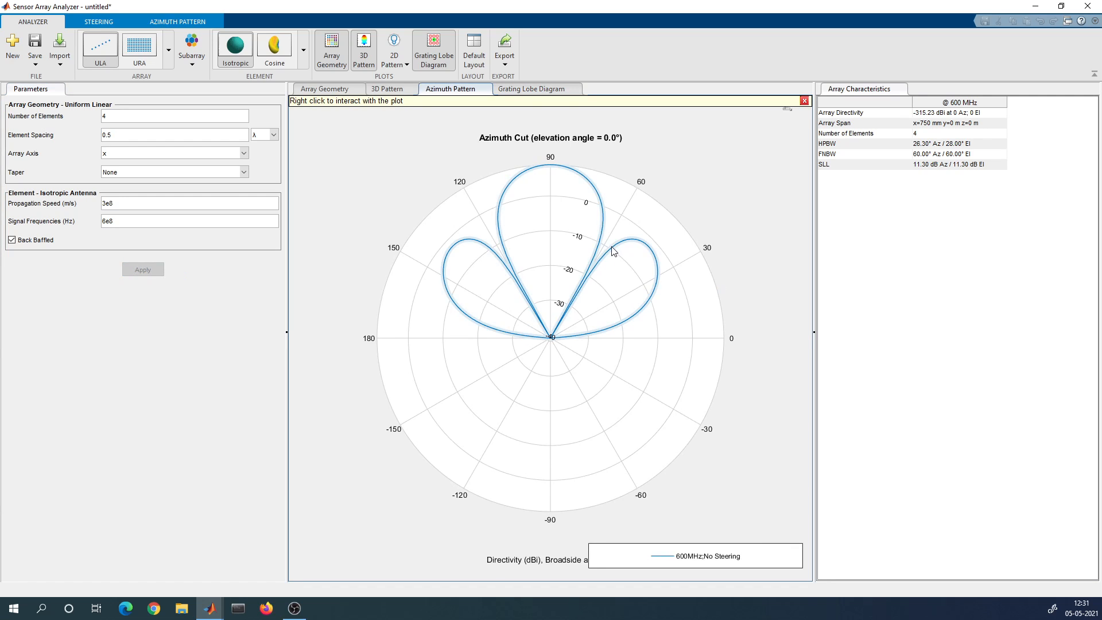
pyautogui.click(387, 88)
pyautogui.moveTo(551, 402); pyautogui.dragTo(610, 336)
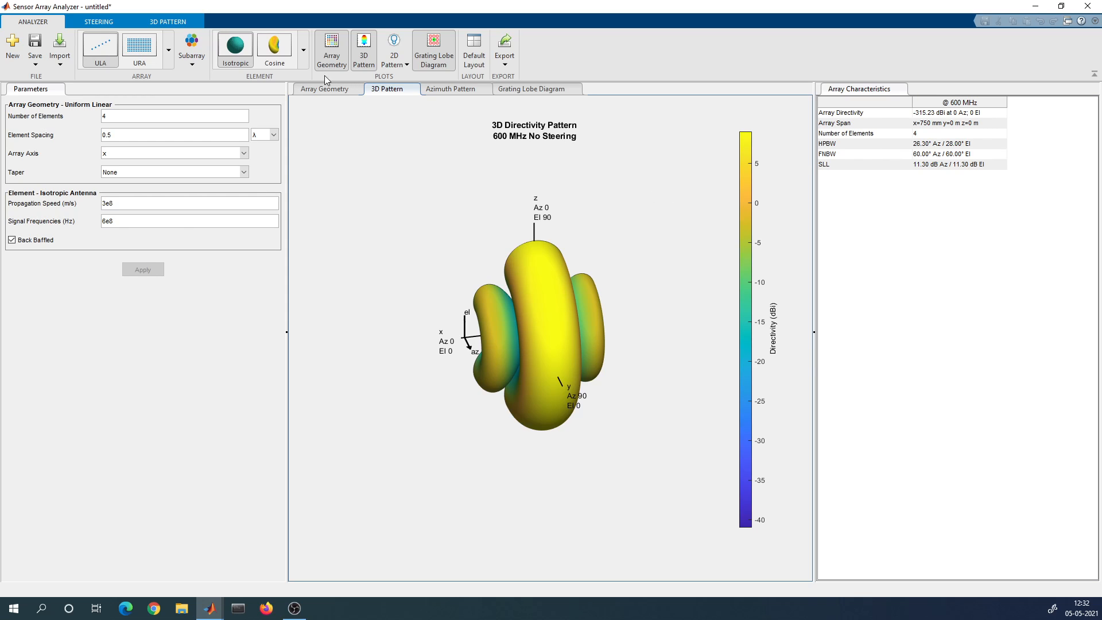
# Choose a different antenna element type for the array
pyautogui.click(304, 57)
pyautogui.click(228, 197)
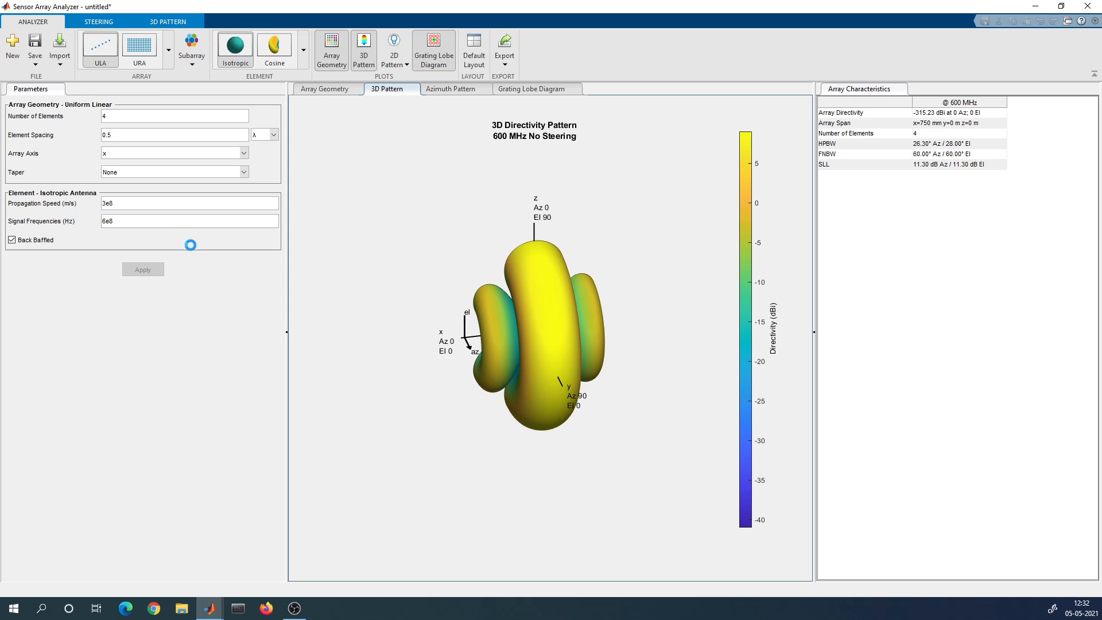